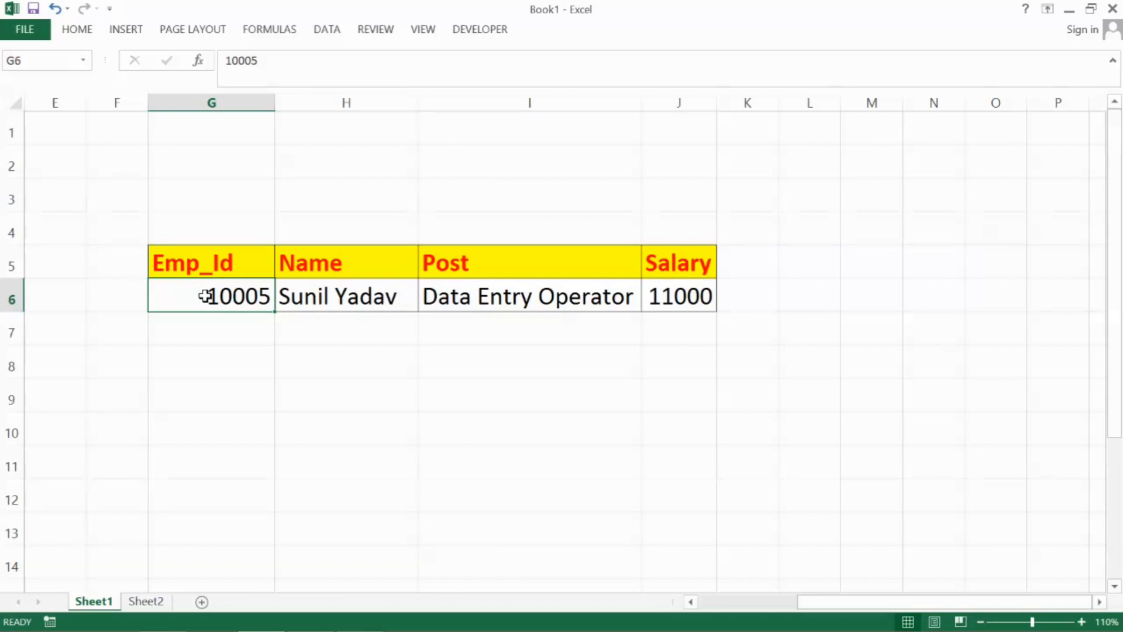
Enter Emp_Ids 10001, 10004, then the unknown 100055 in G6, checking the lookup results each time.
type("10001")
key("Return")
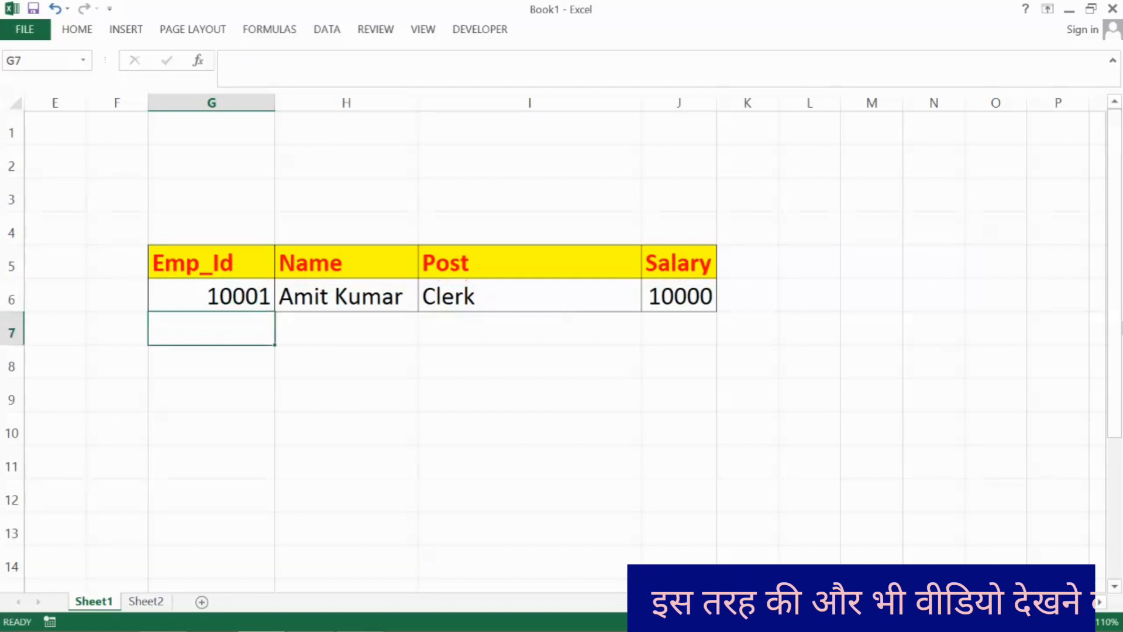
left_click(243, 293)
type("10004")
key("Return")
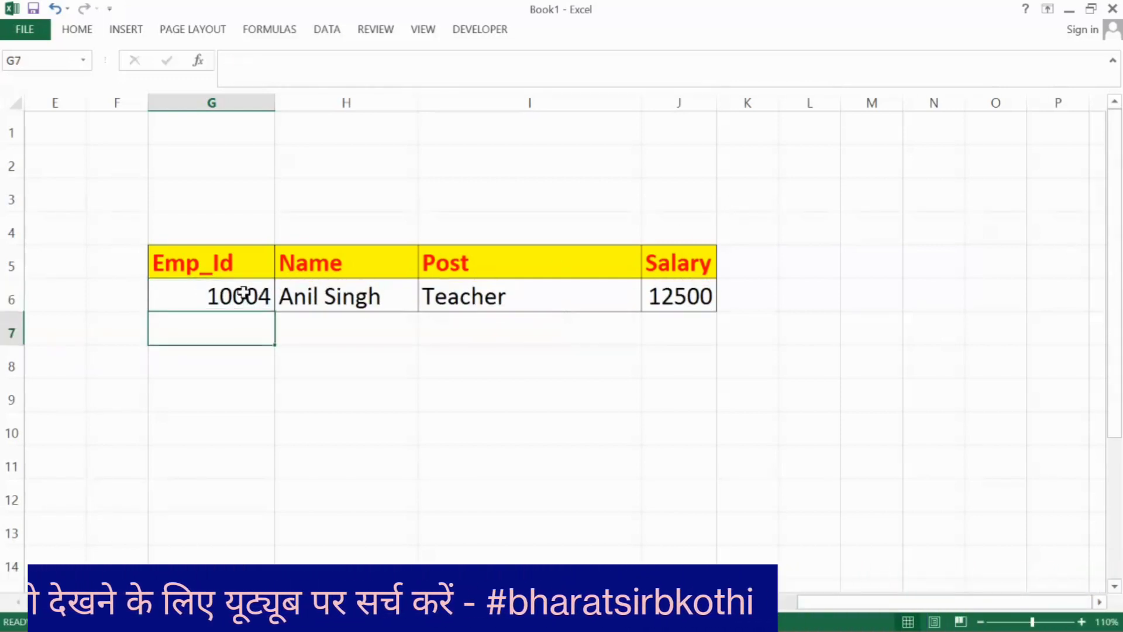
left_click(244, 292)
type("1")
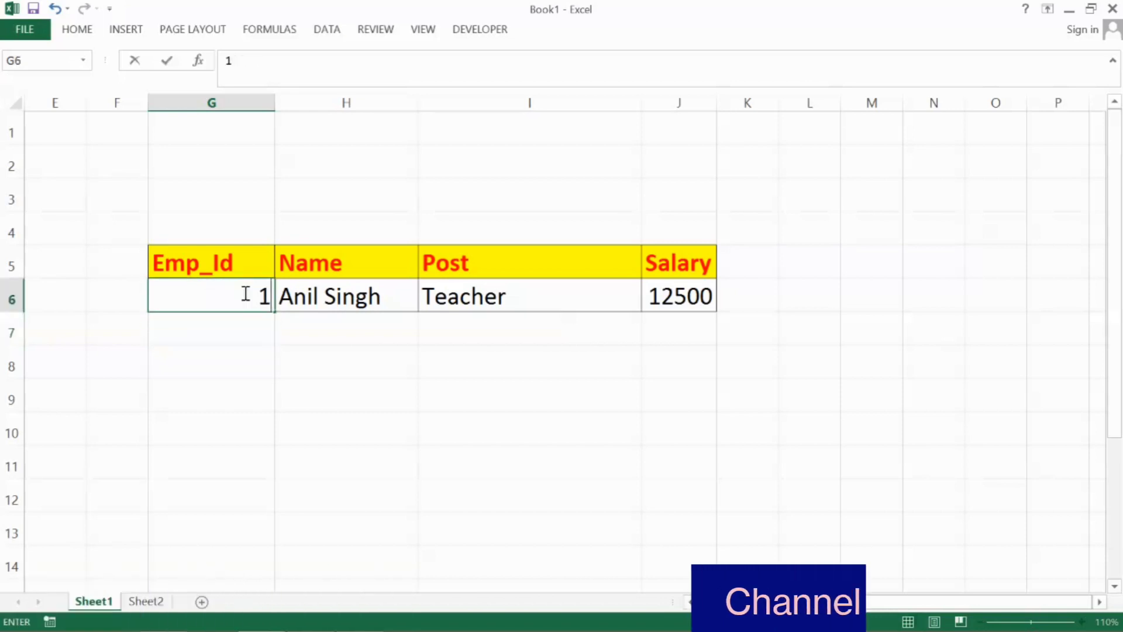
type("00055")
key("Return")
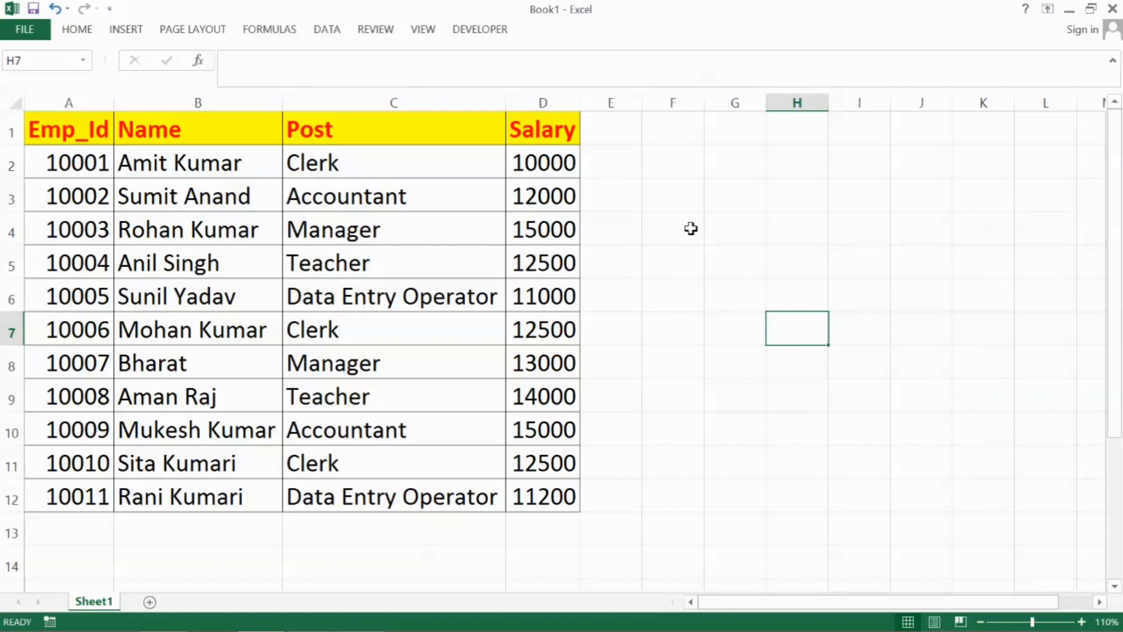
Display the Sheet1 A1:D12 employee table and select empty cells to its right.
left_click(728, 228)
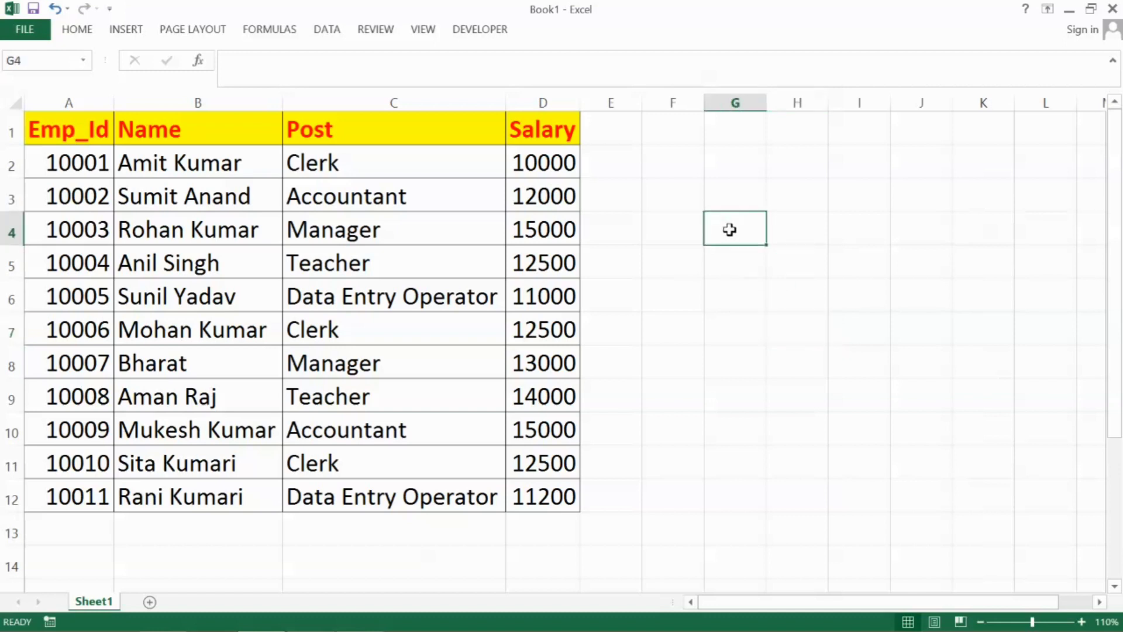
left_click(723, 193)
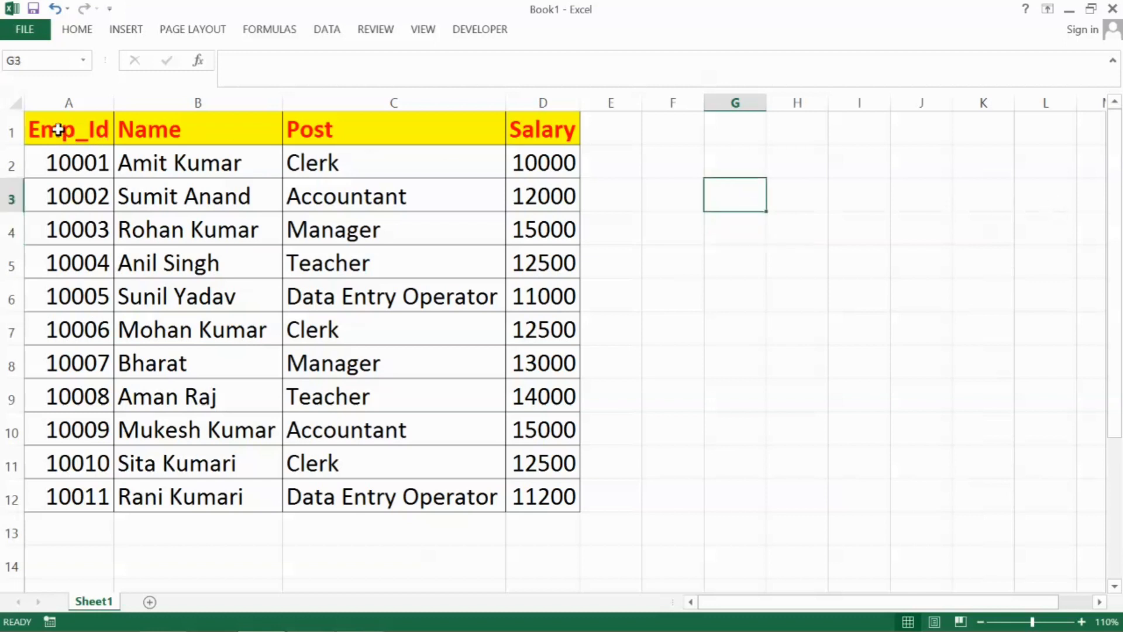
Copy the A1:D1 headers into G5:J5 and autofit column J.
left_click_drag(58, 130, 523, 130)
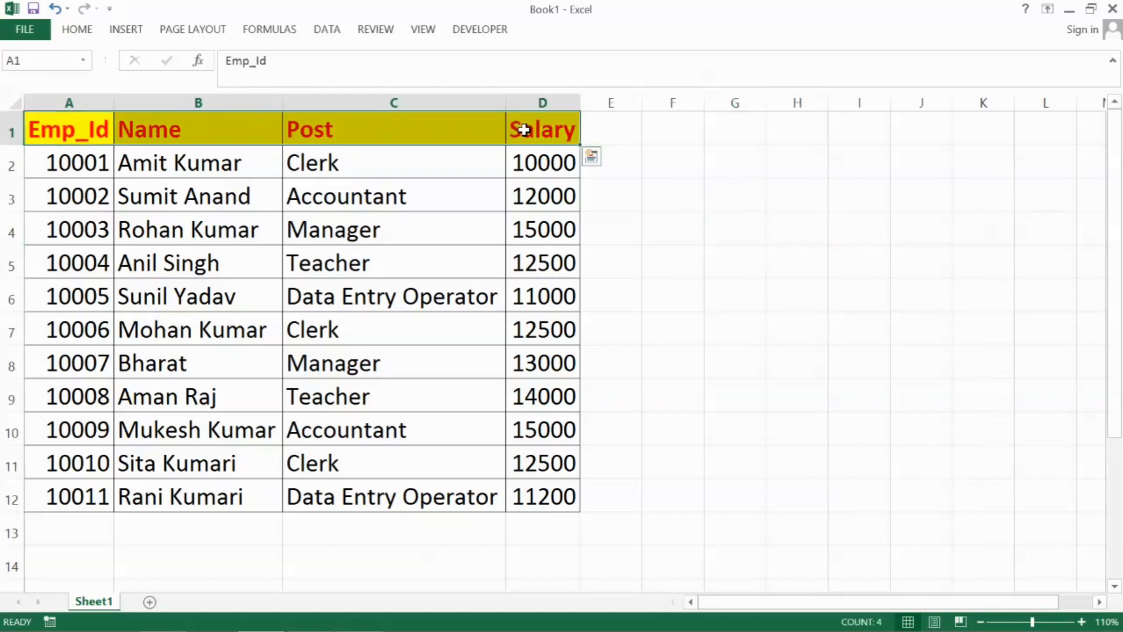
key("ctrl+c")
left_click(722, 258)
key("ctrl+v")
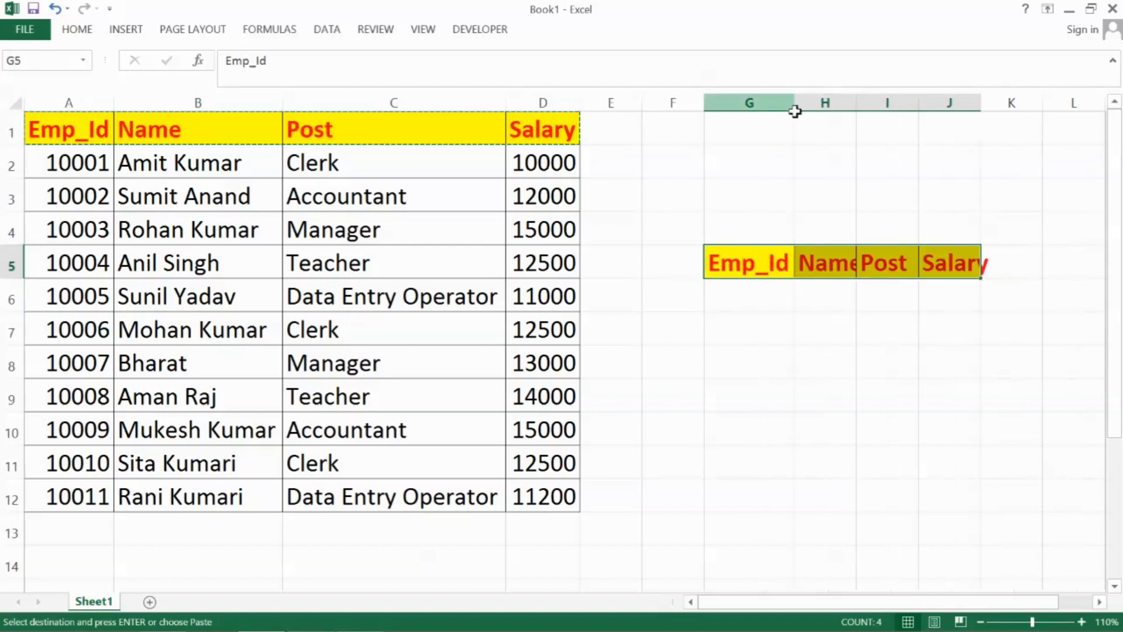
double_click(984, 103)
Enter Emp_Id 10002 in G6.
left_click(740, 292)
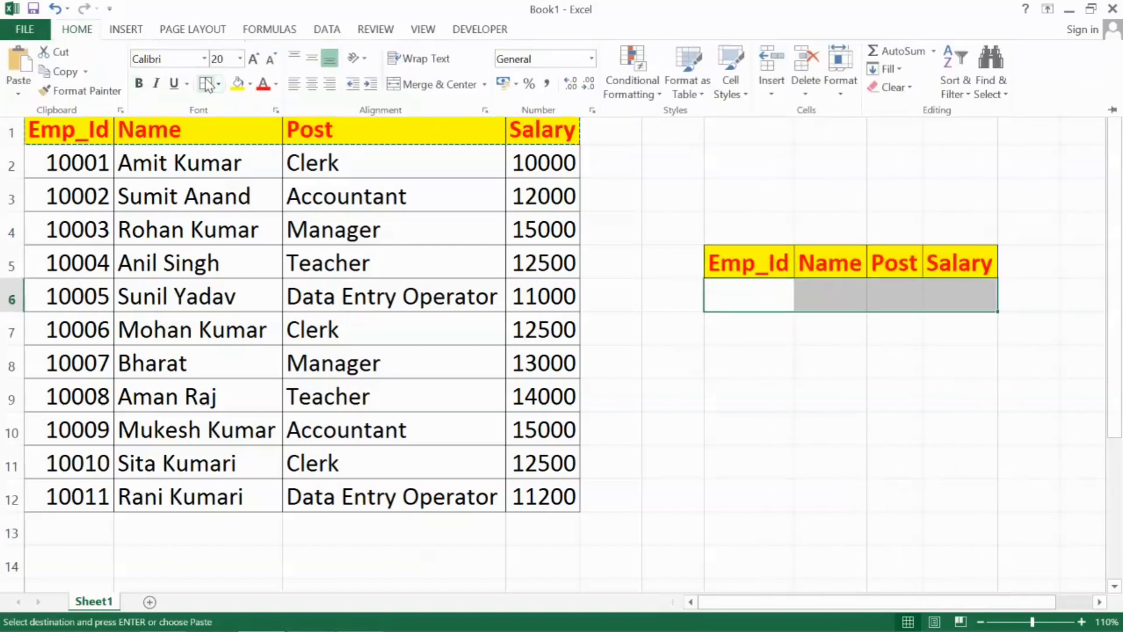
type("10002")
key("Tab")
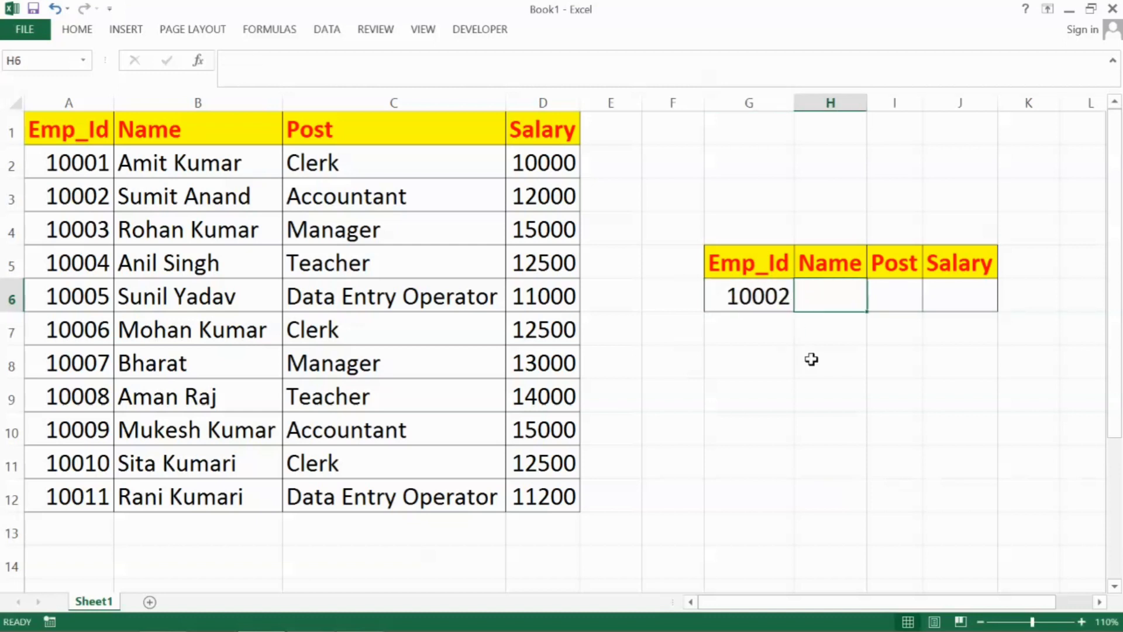
Enter =VLOOKUP(G6,A1:D12,2,0) in H6 to return the Name for Emp_Id 10002.
type("=")
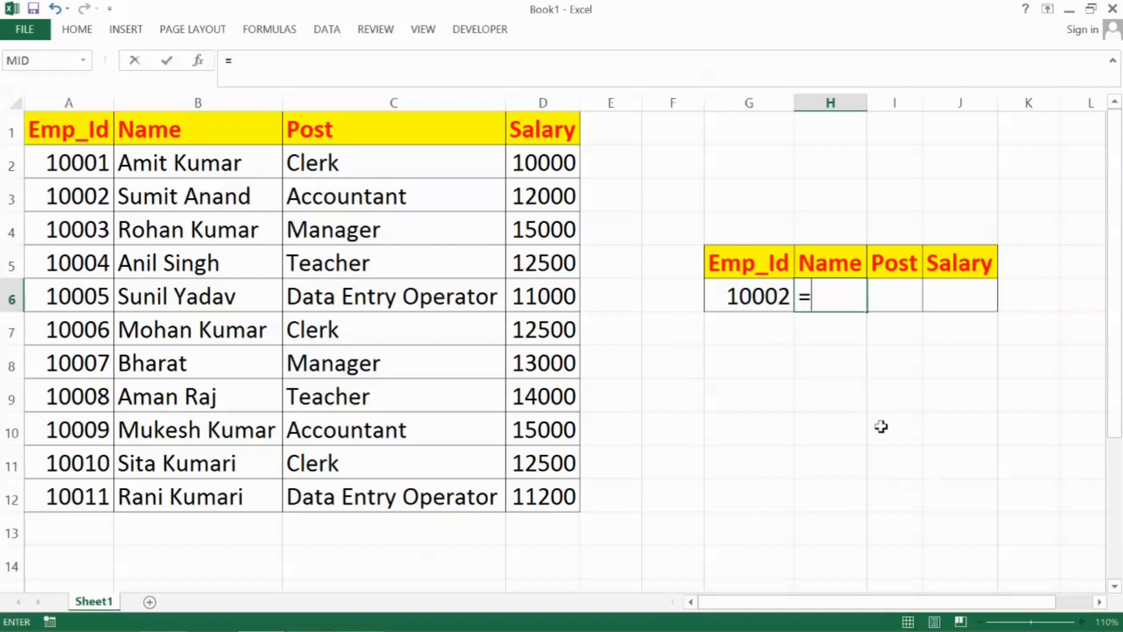
type("vloo")
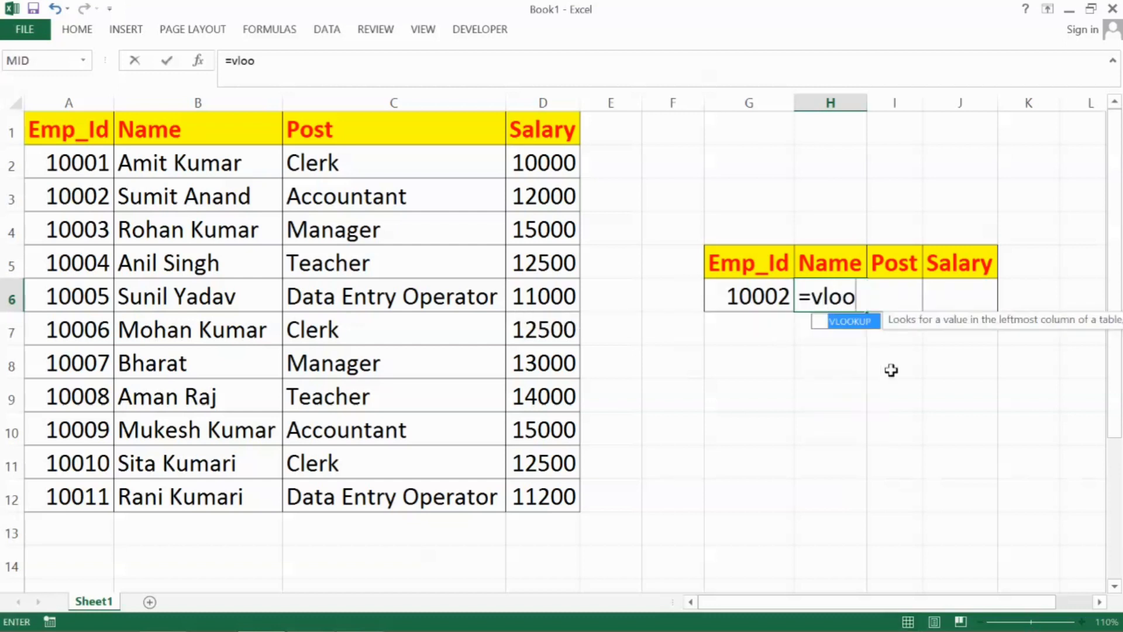
type("k")
key("Tab")
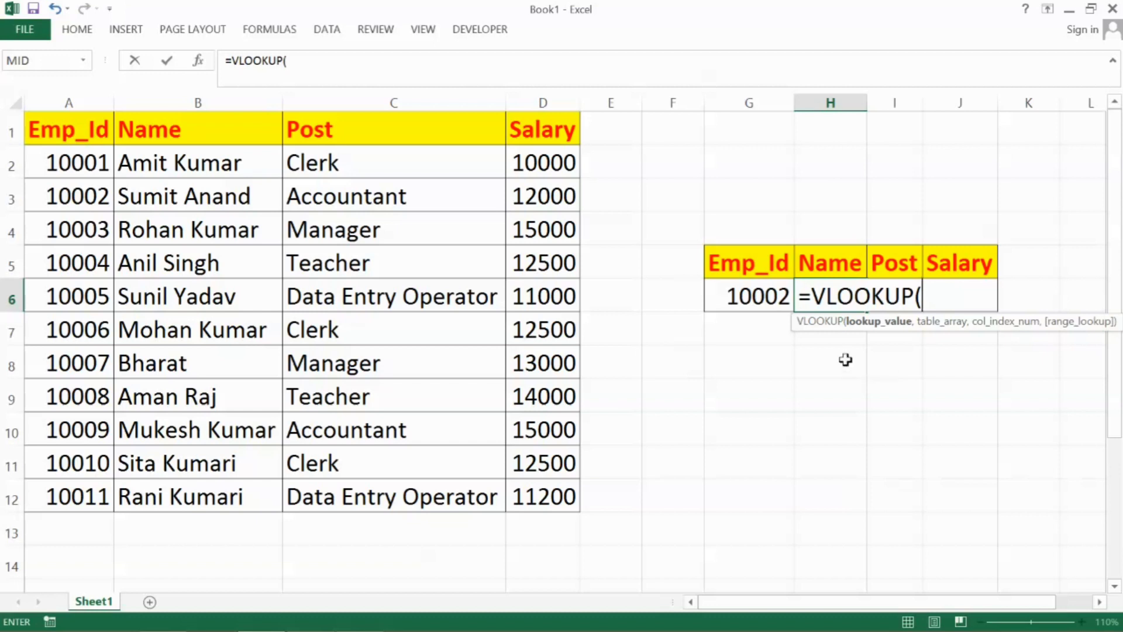
left_click(759, 299)
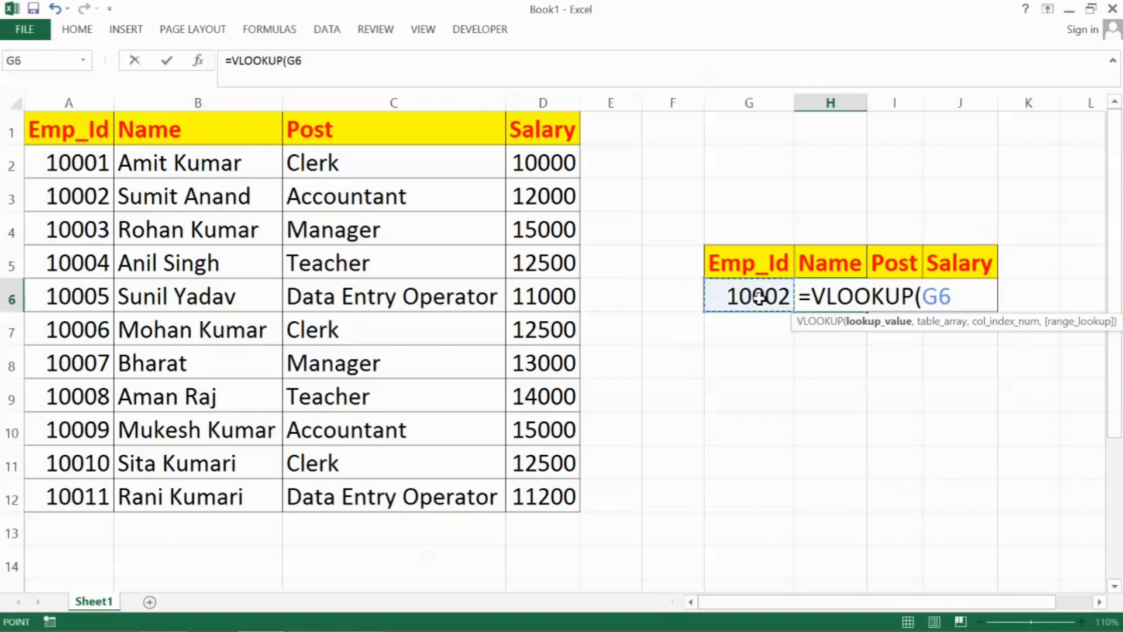
type(",")
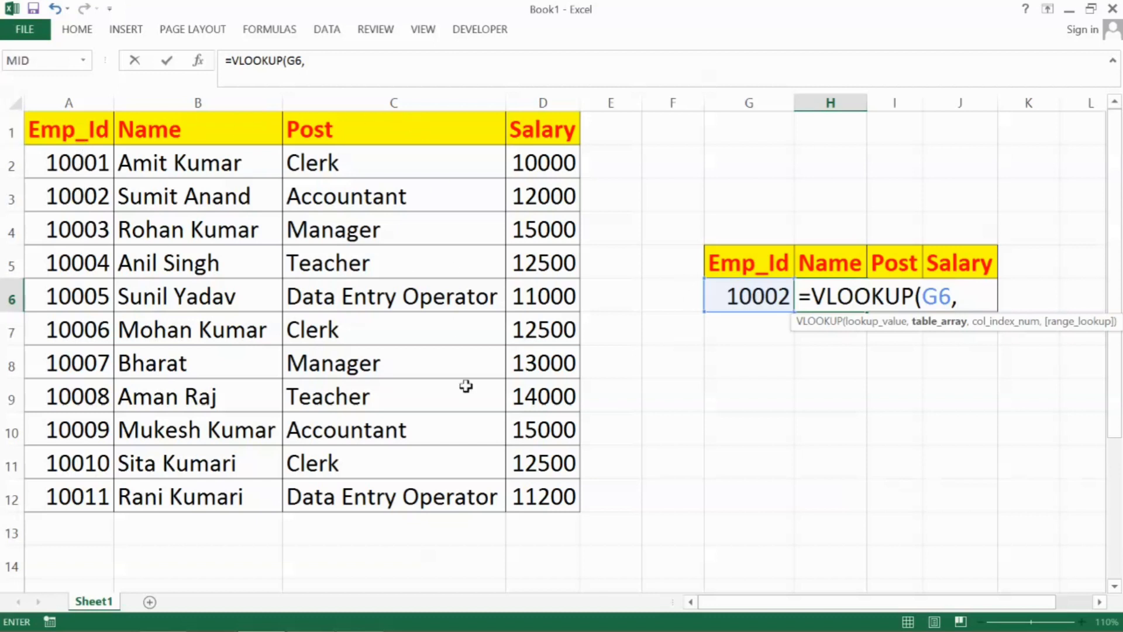
mouse_move(40, 130)
left_mouse_down()
mouse_move(430, 211)
mouse_move(545, 505)
left_mouse_up()
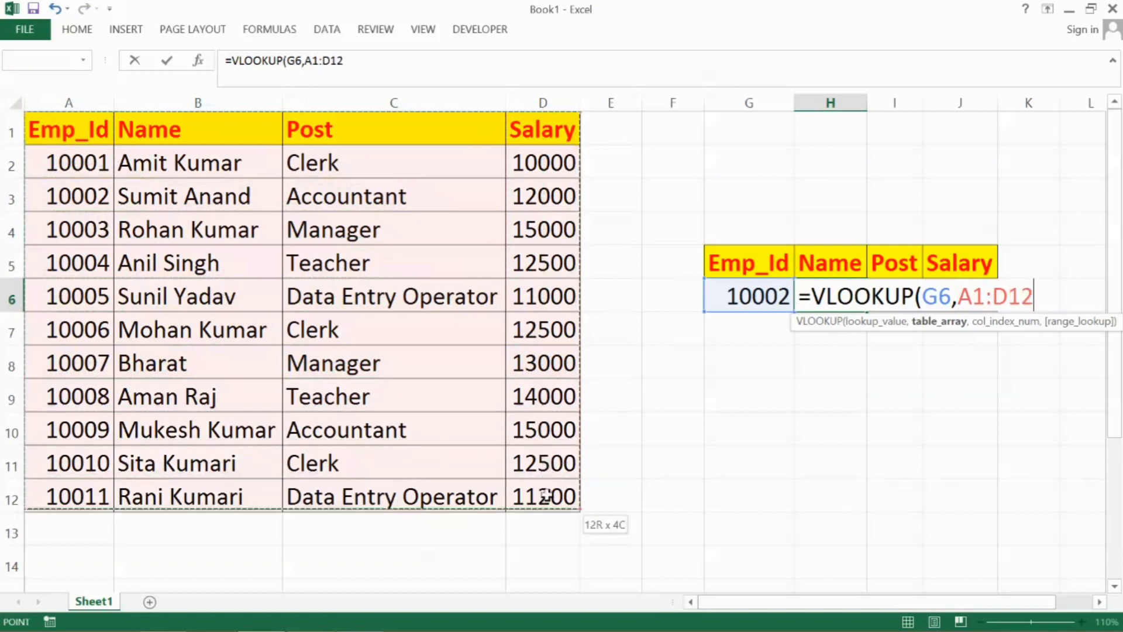
type(",")
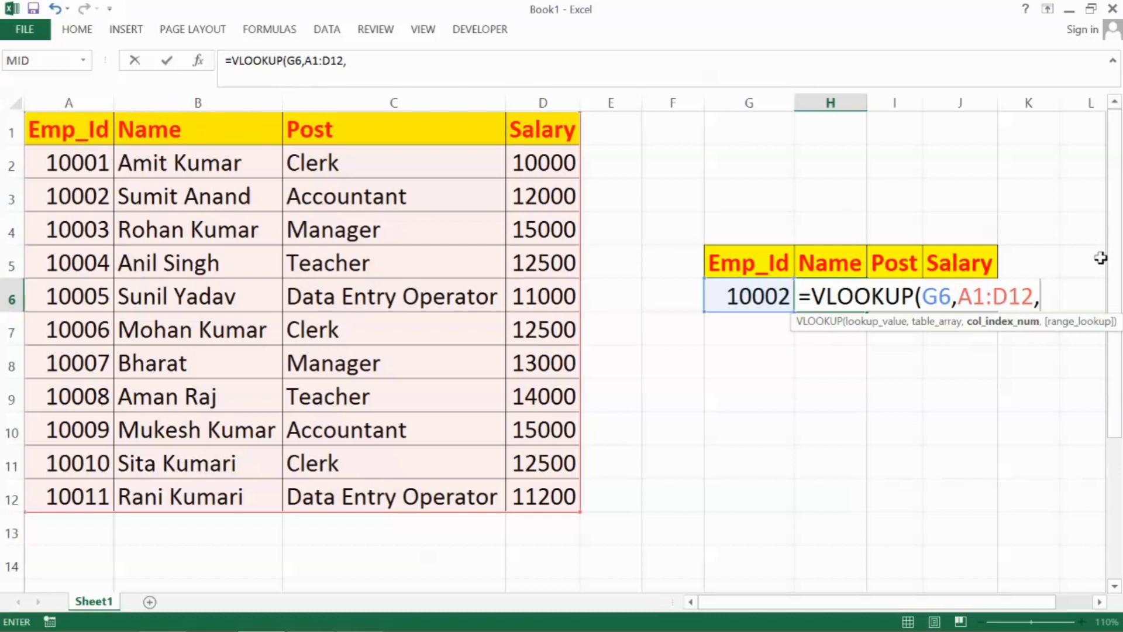
type("2")
type(",")
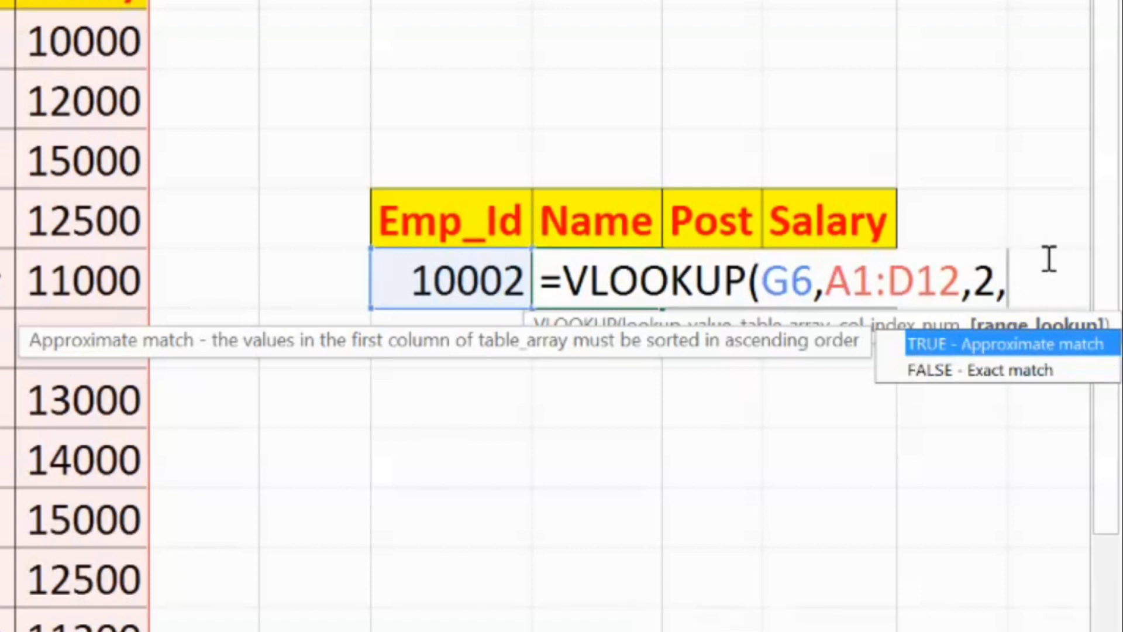
left_click(995, 367)
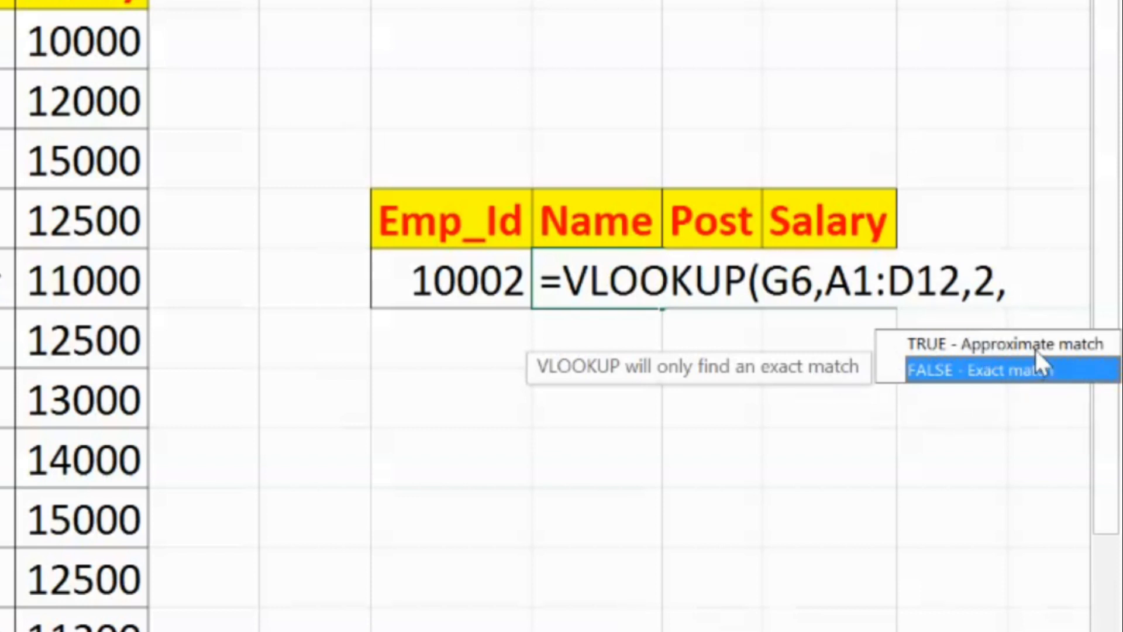
type("0")
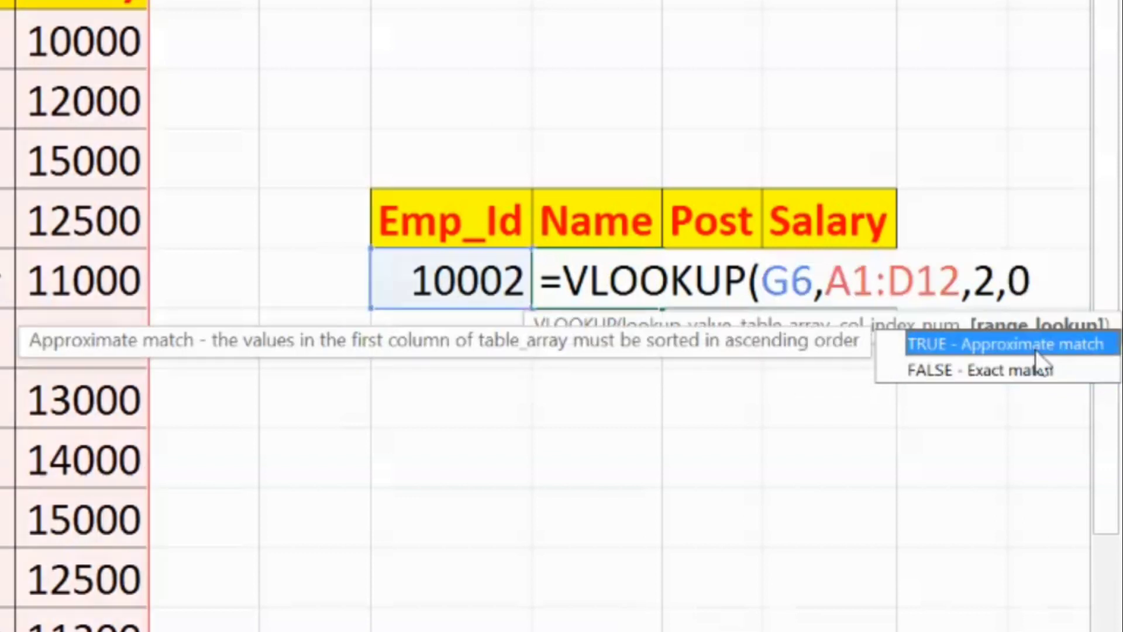
type(")")
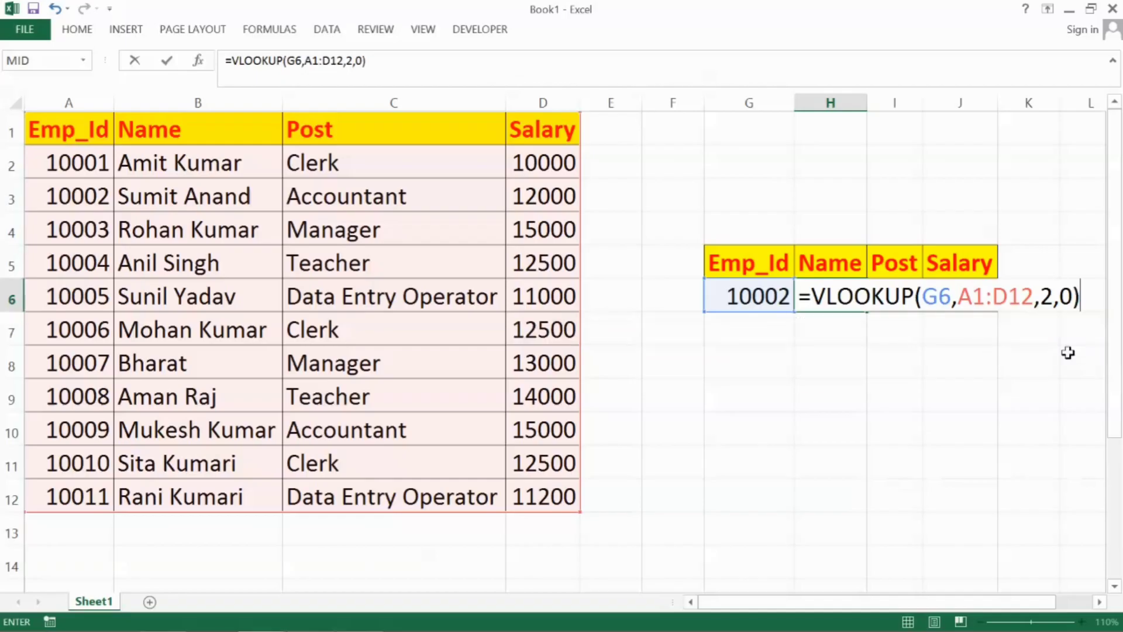
key("Return")
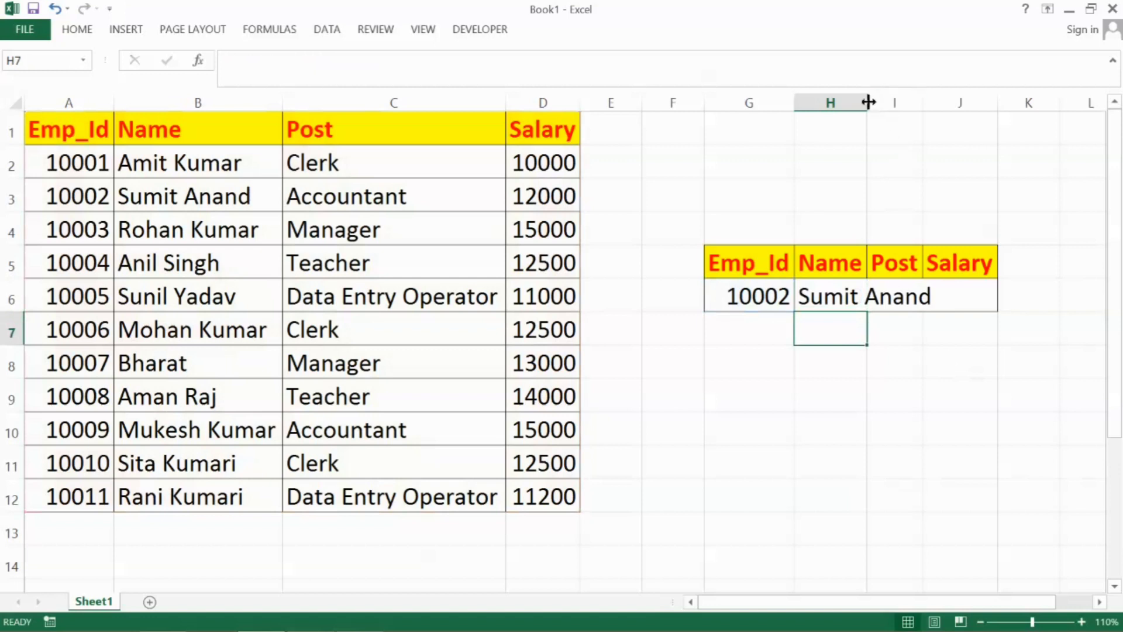
Autofit column H and test the Name lookup with Emp_Ids 10010 and 10011.
double_click(869, 102)
left_click(866, 296)
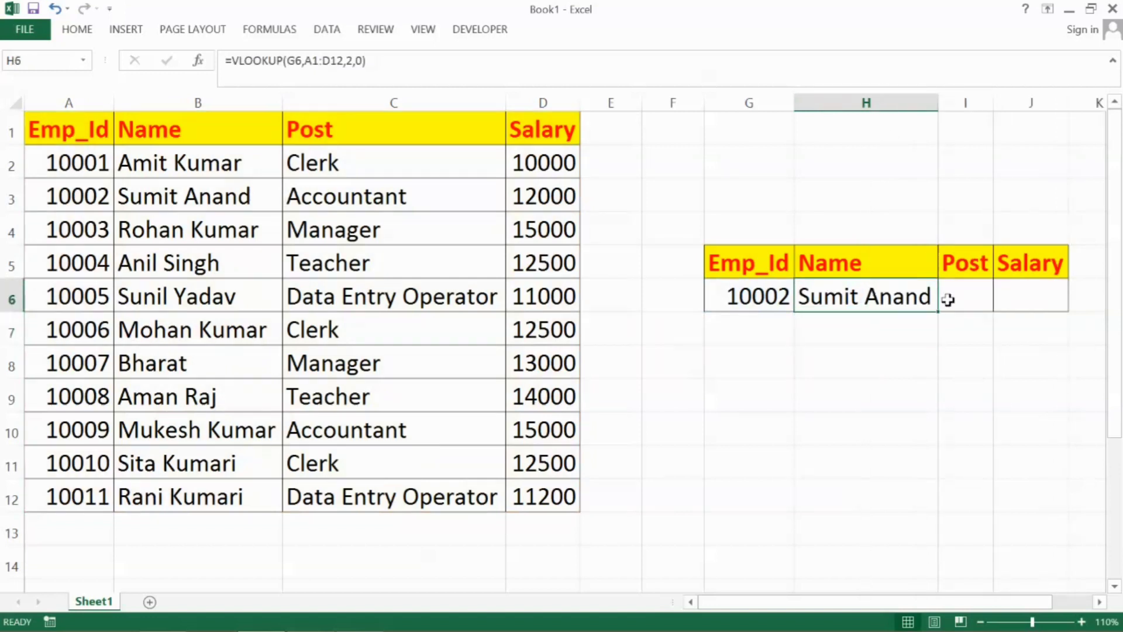
left_click(766, 297)
type("100")
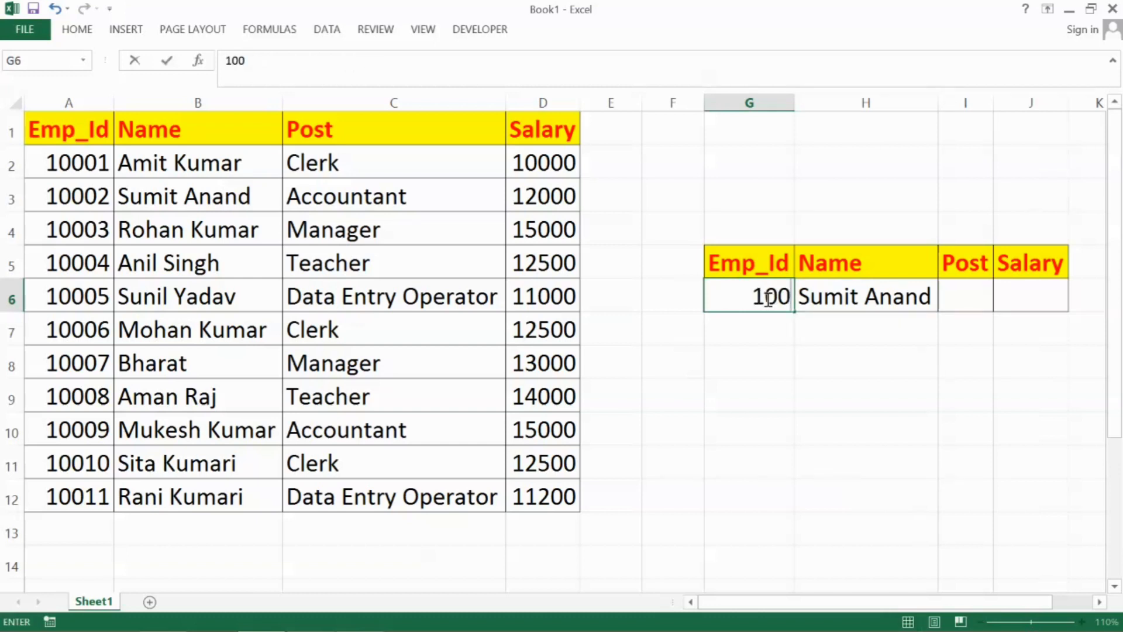
type("10")
key("Return")
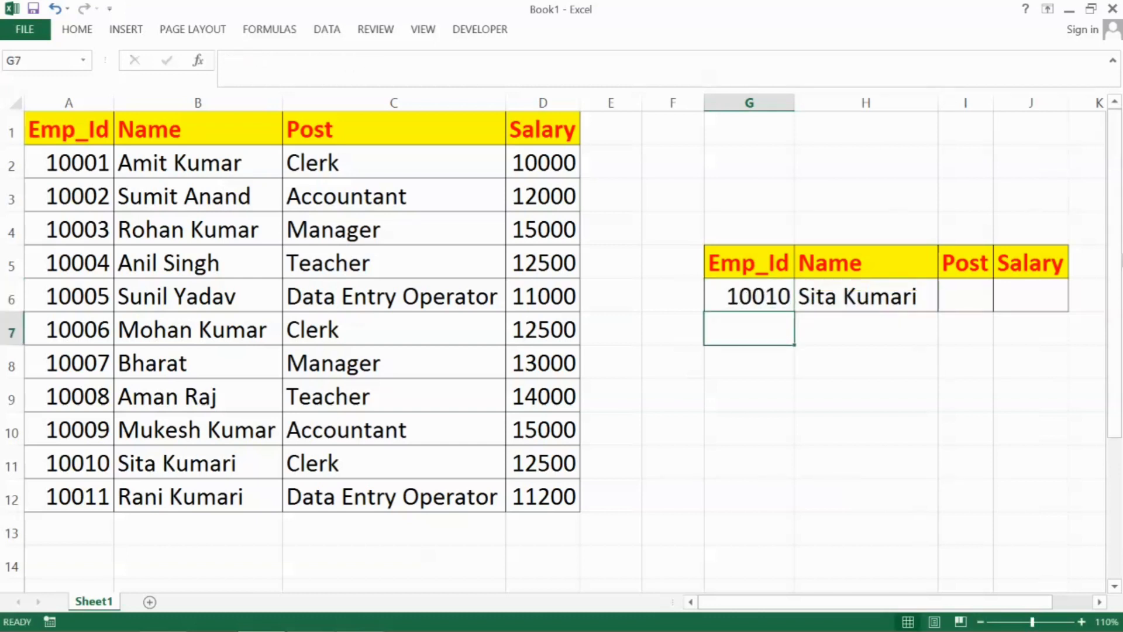
left_click(755, 296)
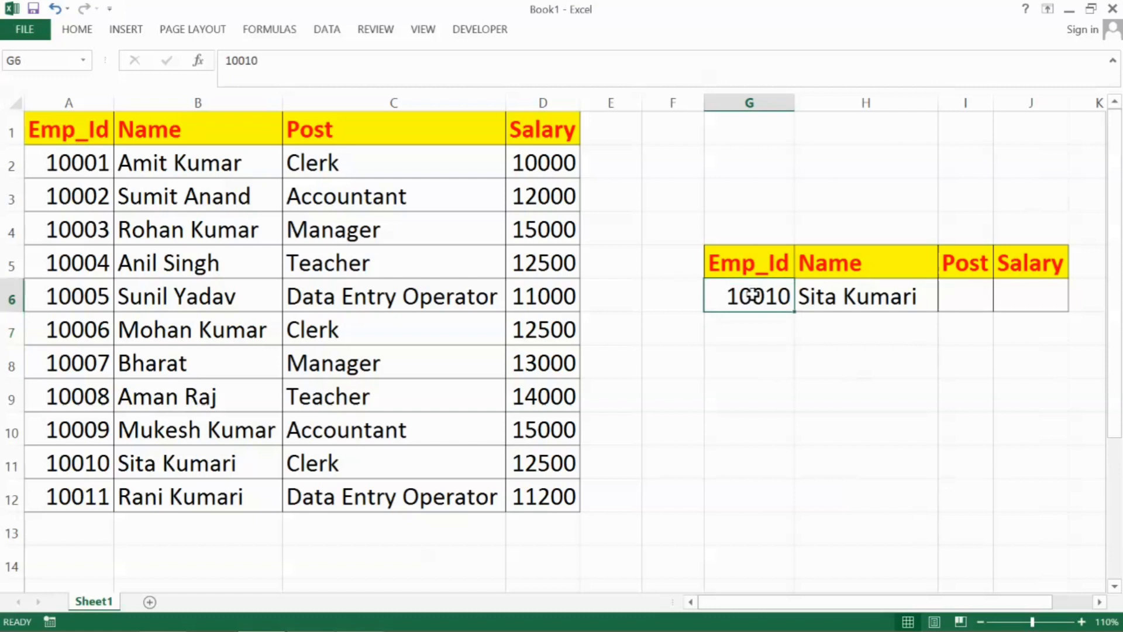
type("10011")
key("Return")
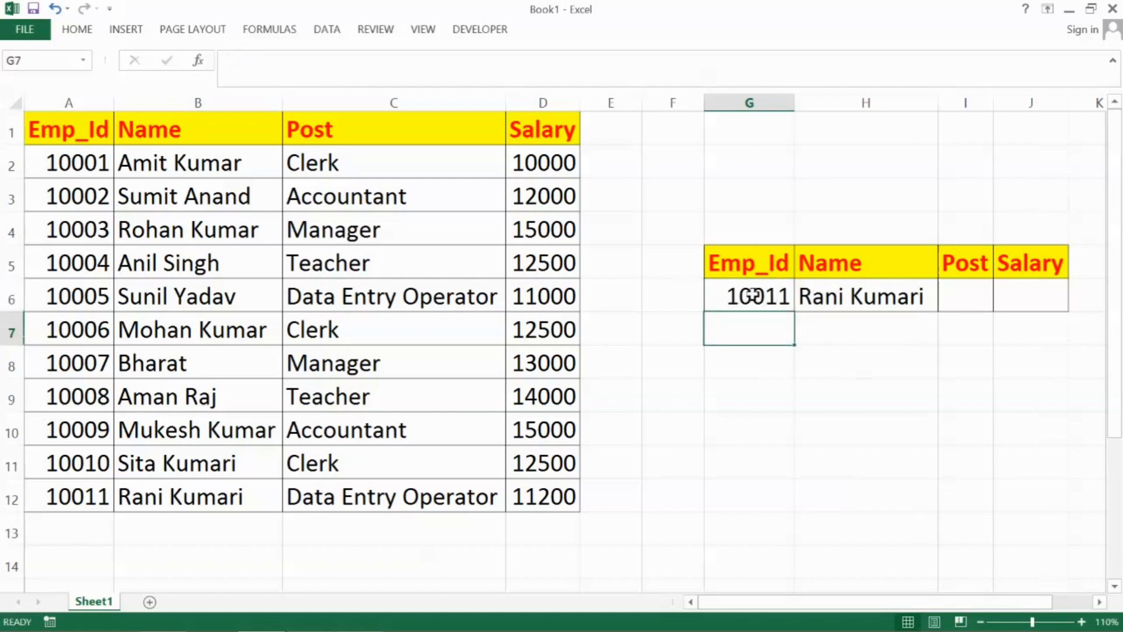
Enter Emp_Id 1001 to get #N/A, then 10007 to get Bharat.
left_click(747, 295)
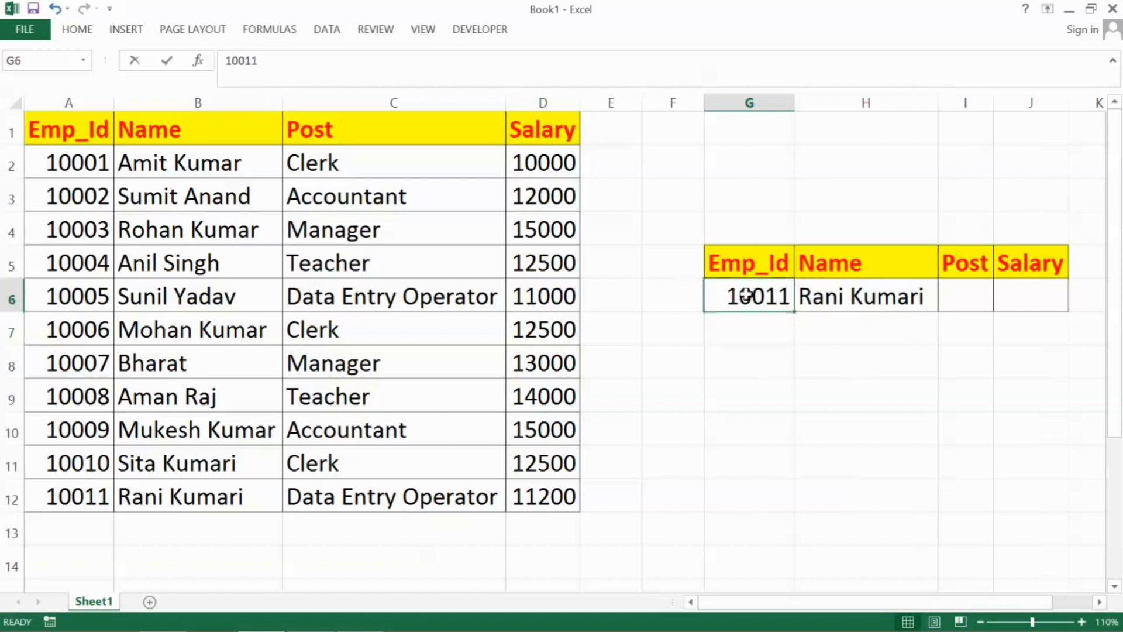
type("1001")
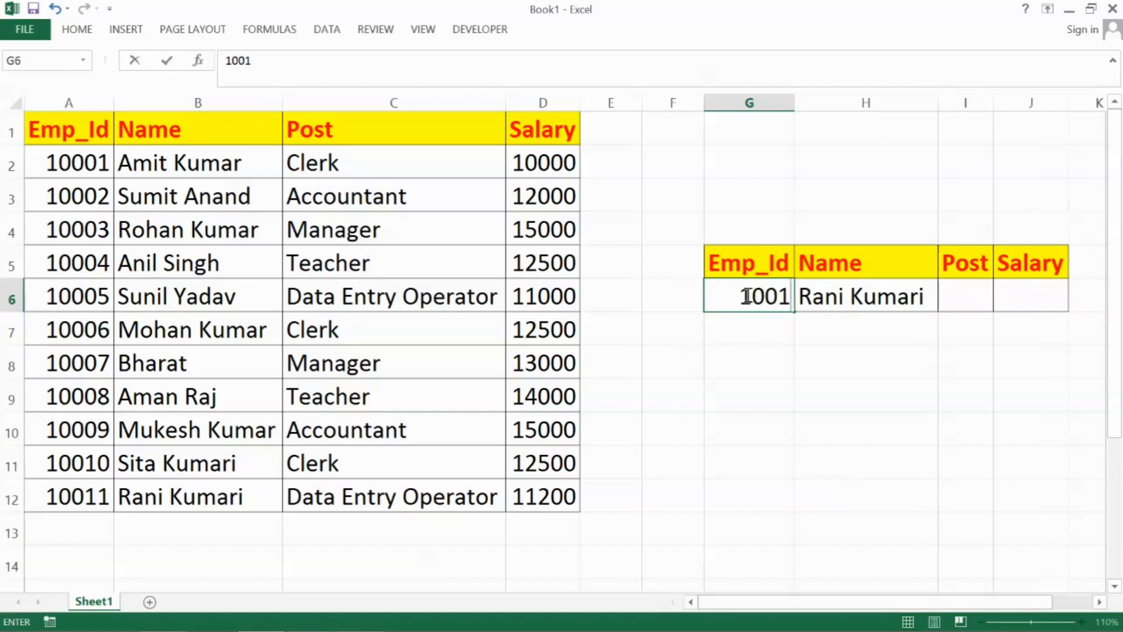
key("Return")
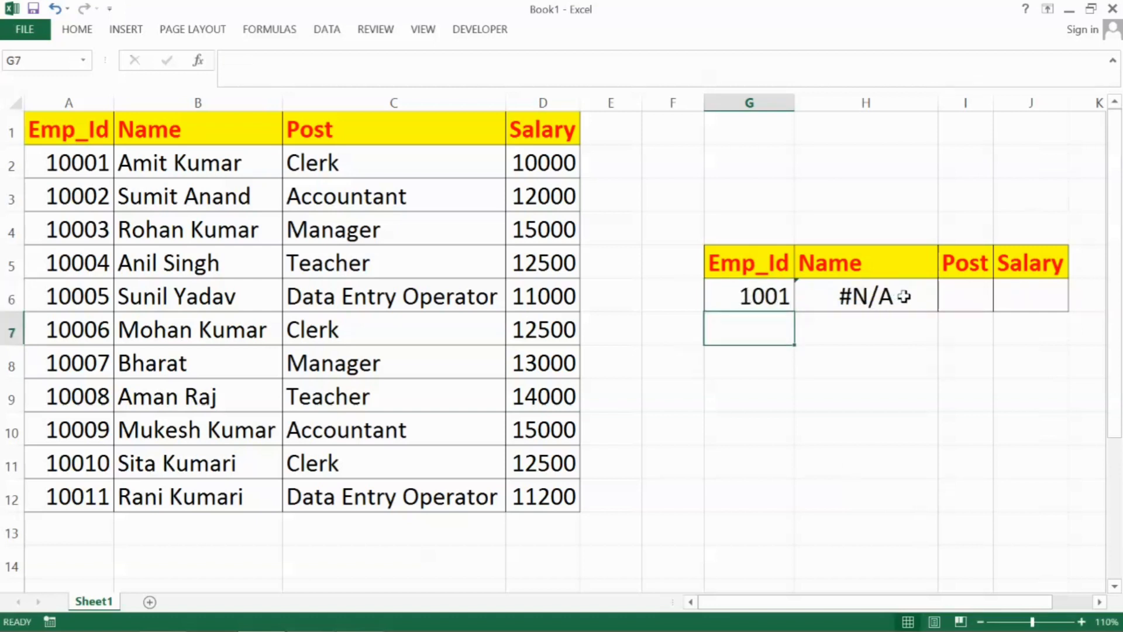
left_click(749, 296)
type("10007")
key("Tab")
key("Tab")
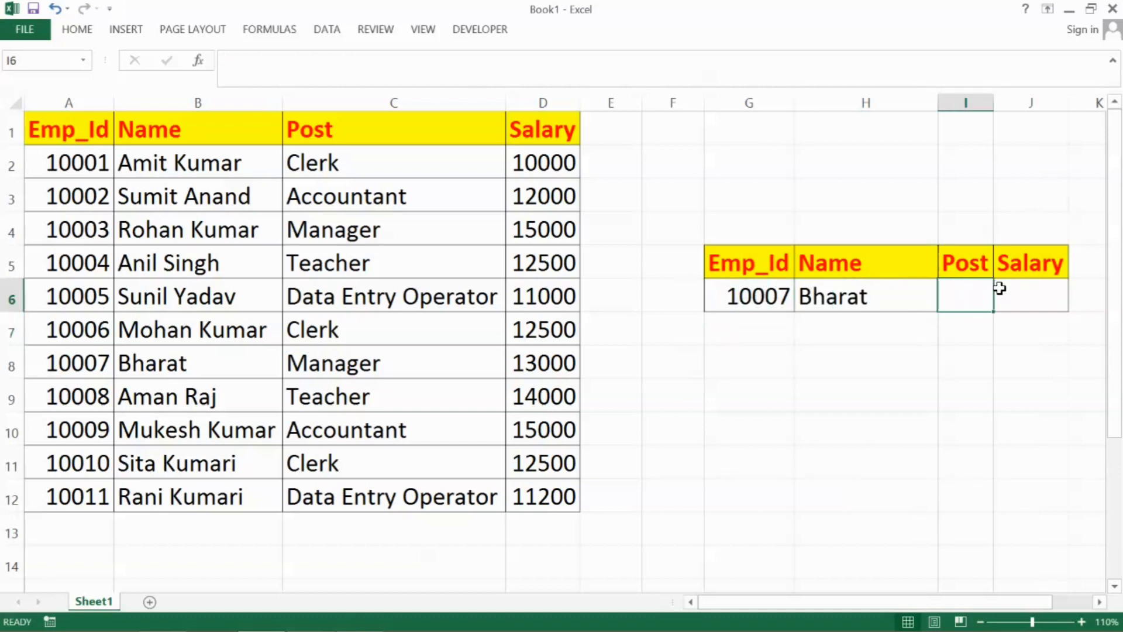
Type the Post formula =VLOOKUP(G6,A1:D12,3,0) into I6.
type("=")
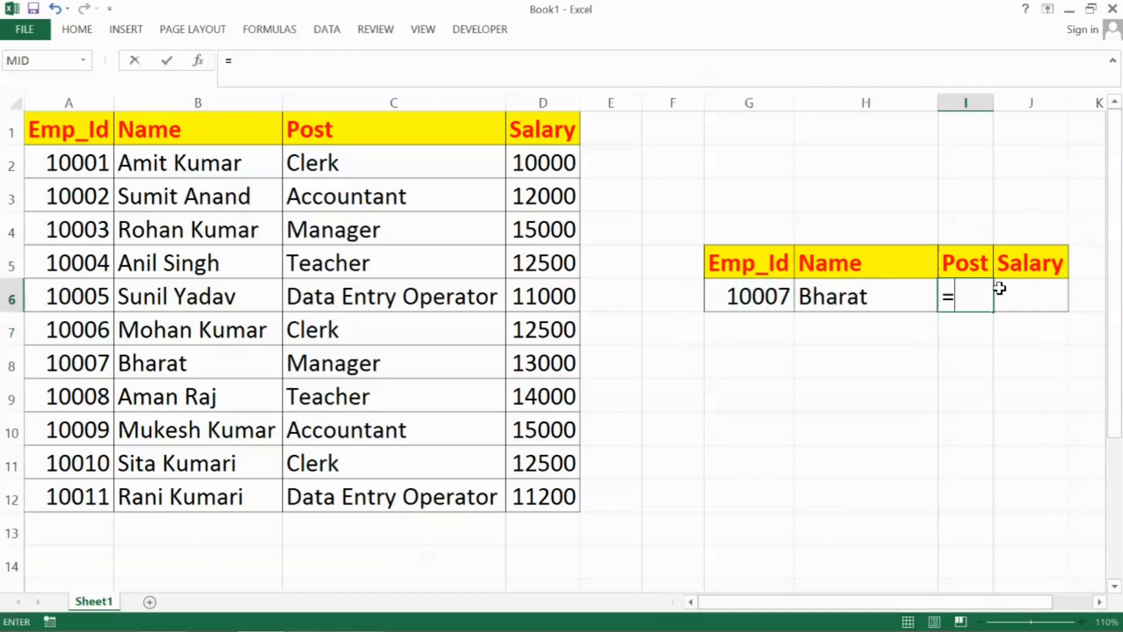
type("vlookup")
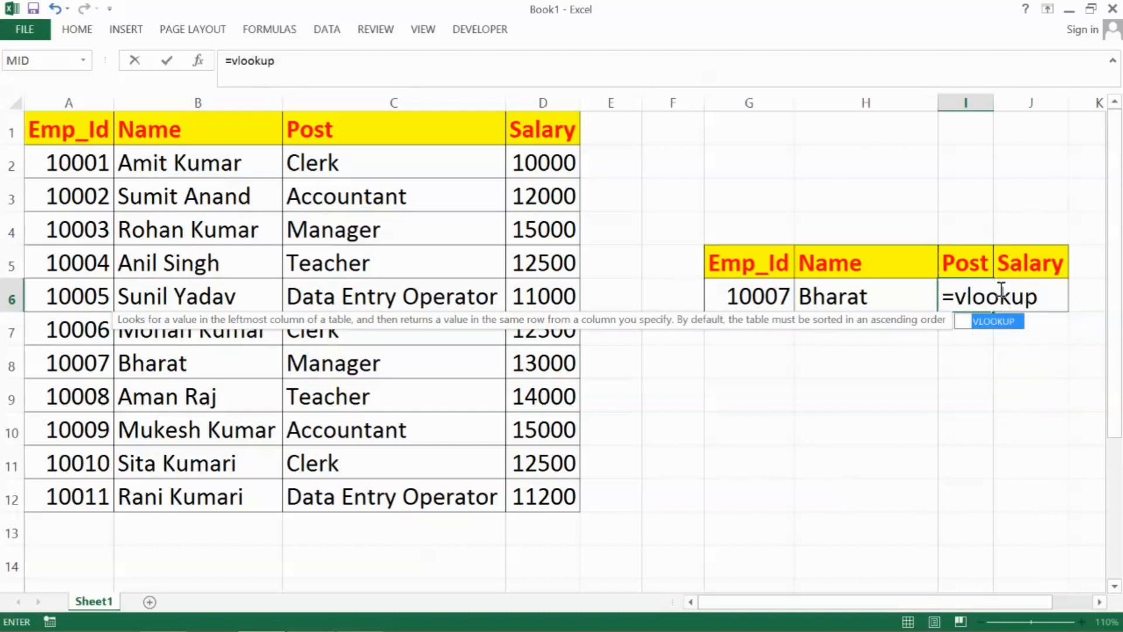
key("Tab")
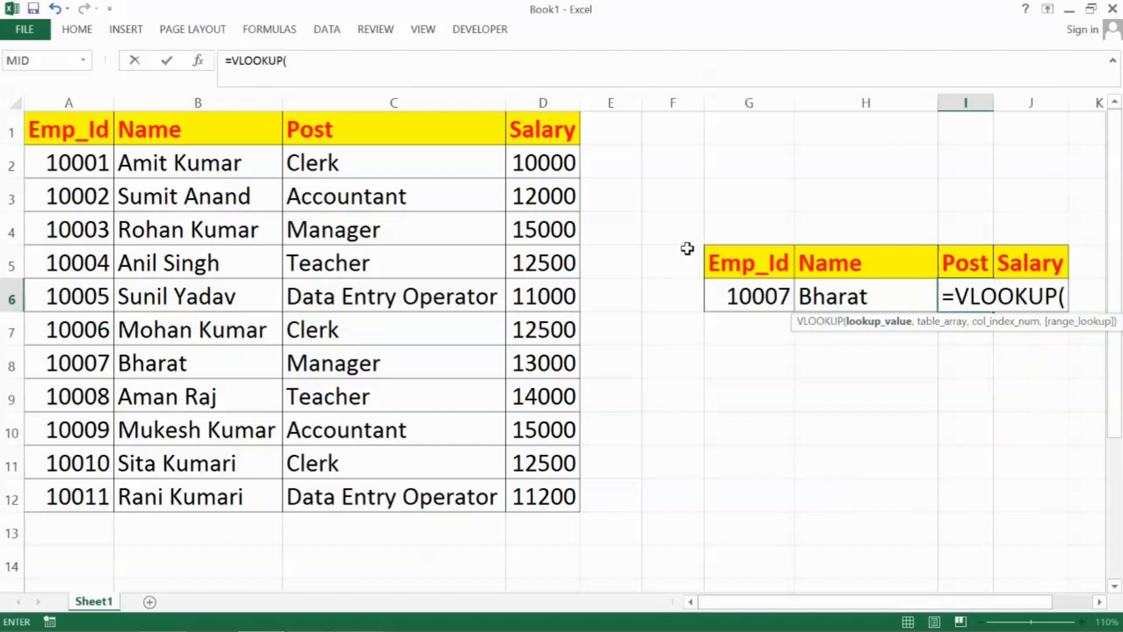
left_click_drag(839, 611, 845, 609)
left_click(756, 296)
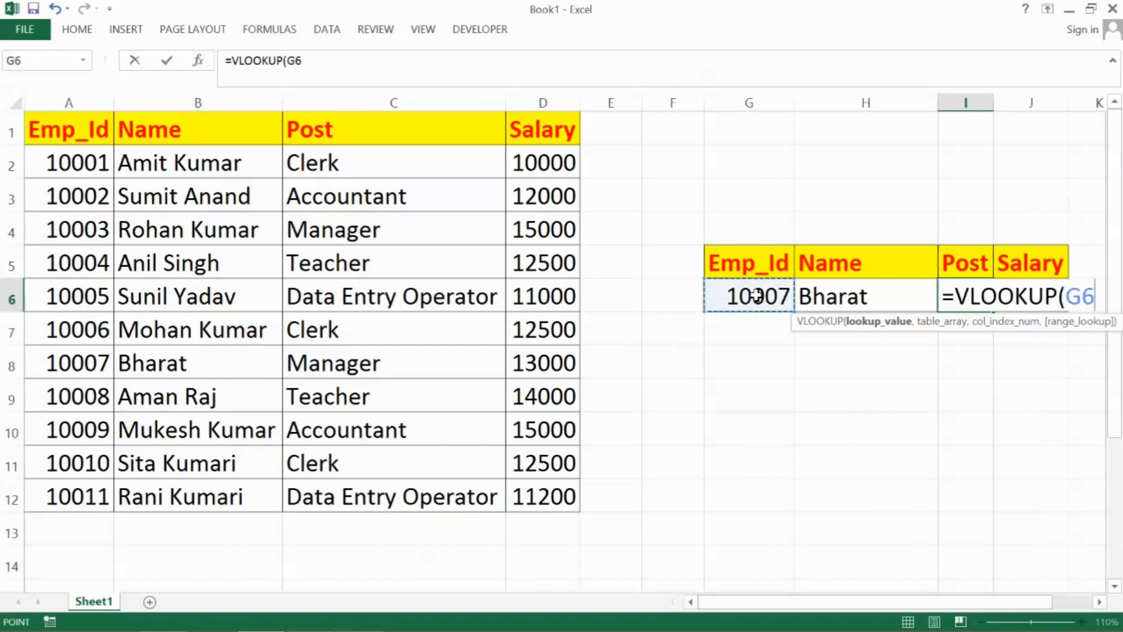
type(",")
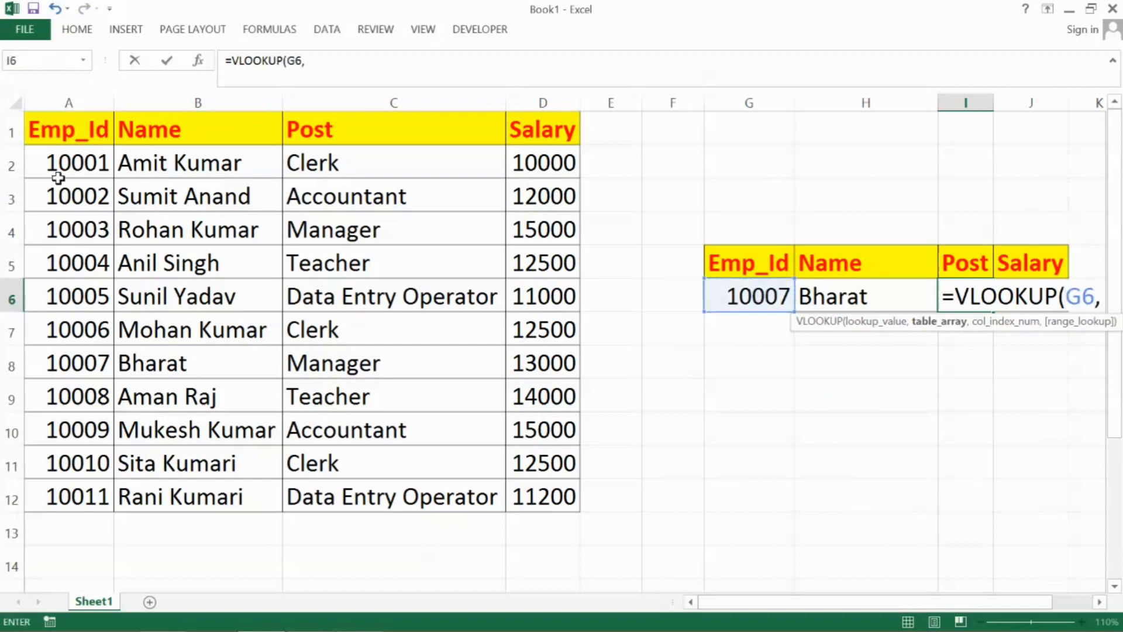
left_click_drag(729, 602, 714, 611)
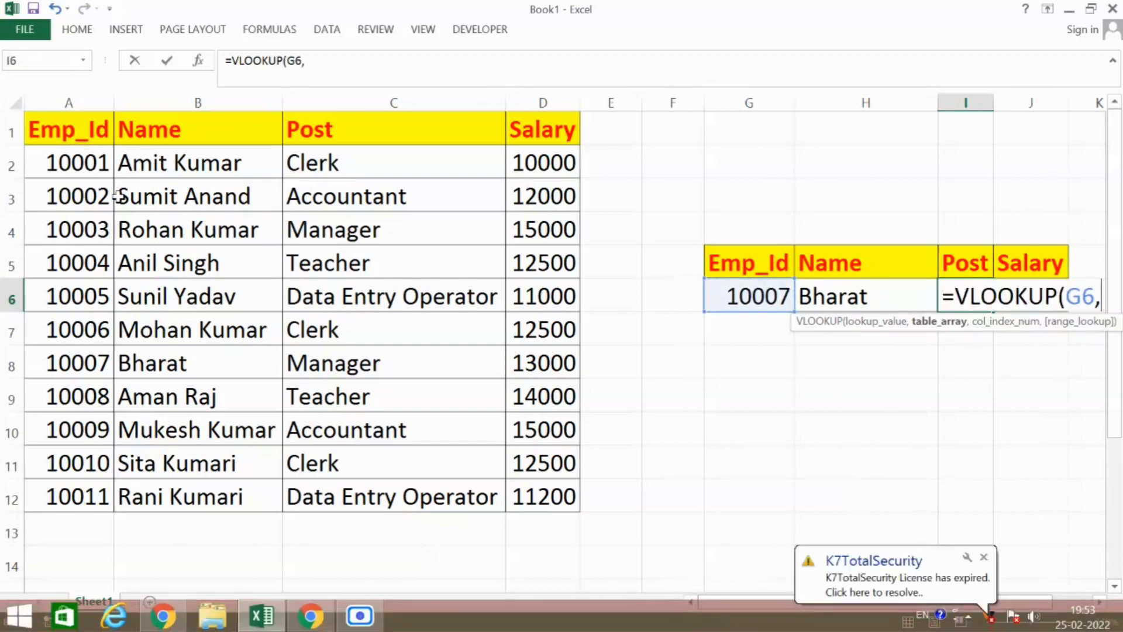
left_click_drag(83, 136, 537, 496)
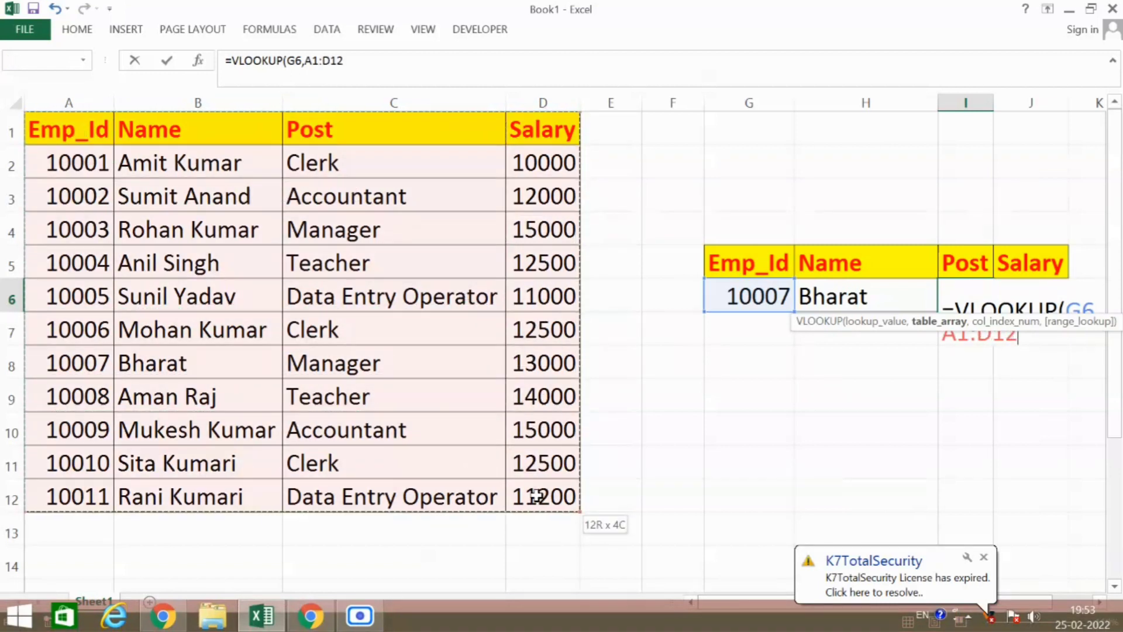
type(",")
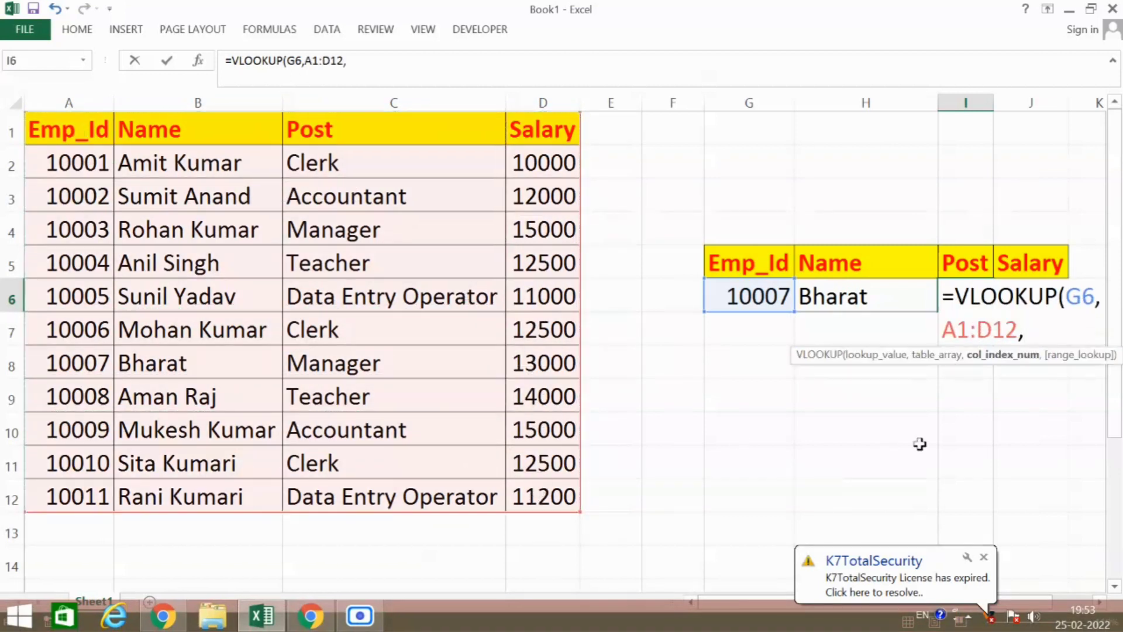
left_click(983, 557)
left_click(1036, 331)
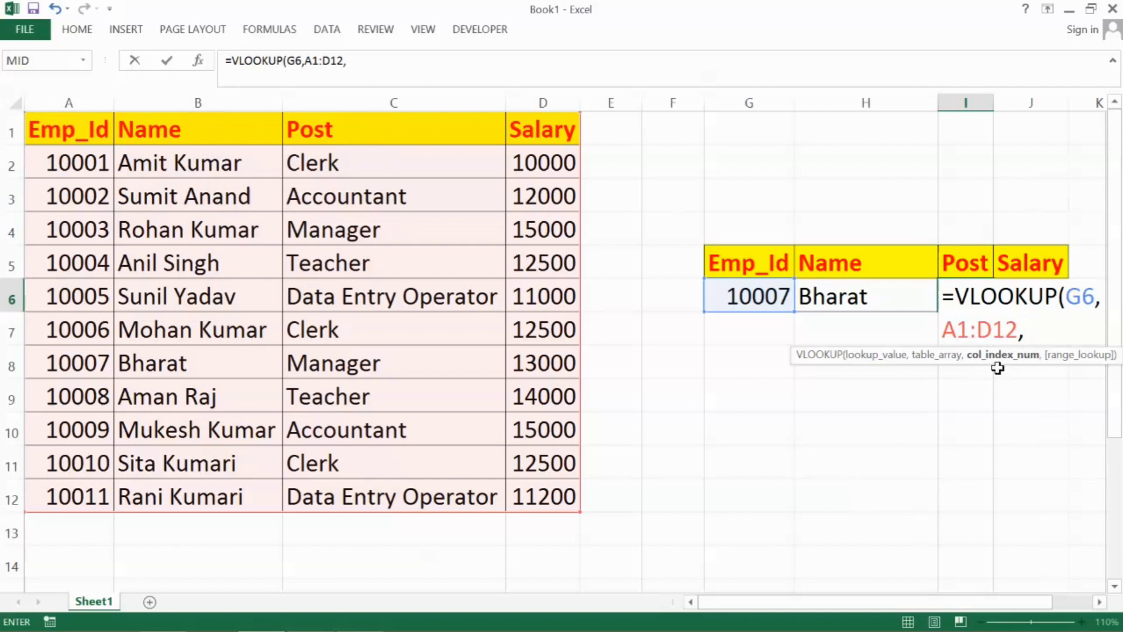
type("3,")
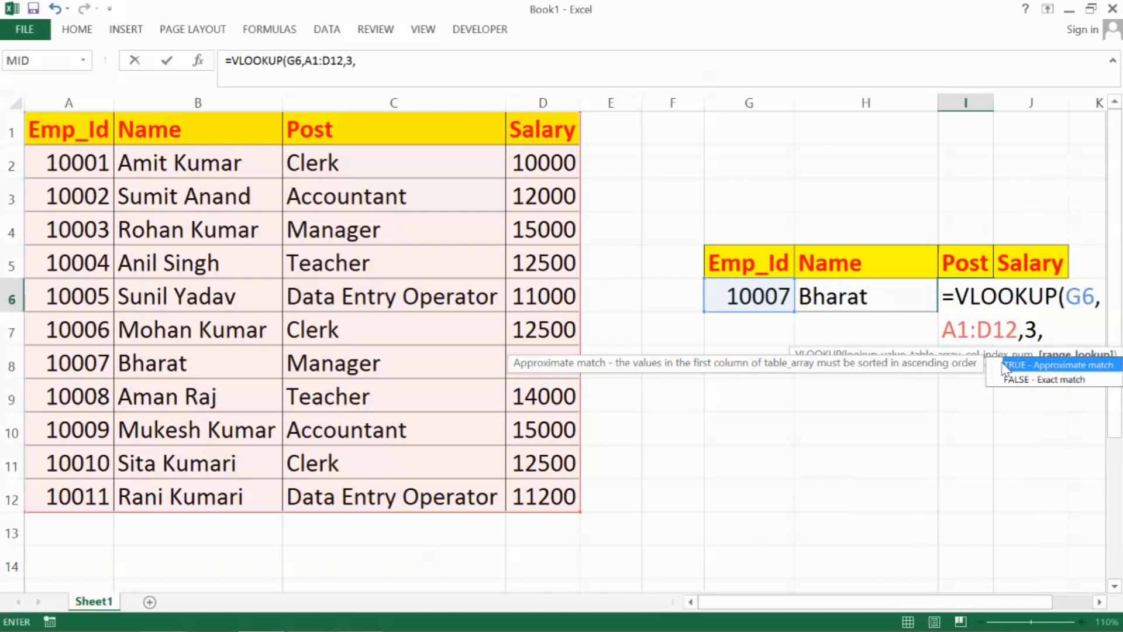
type("0)")
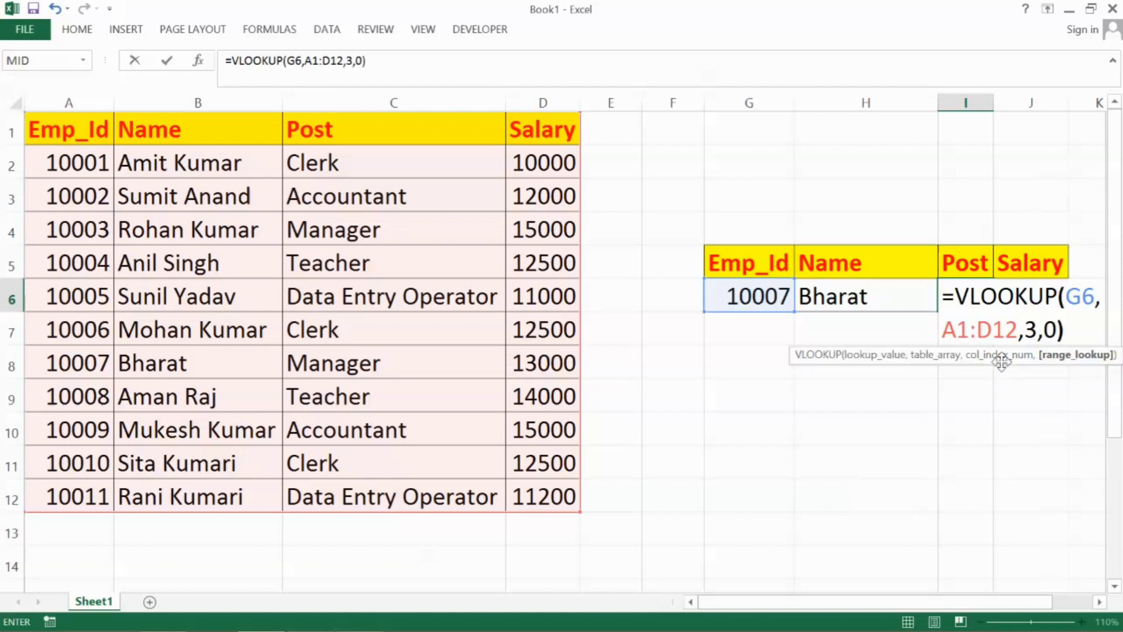
Commit the Post formula, autofit column I to show Manager, and test Emp_Id 10003.
key("Return")
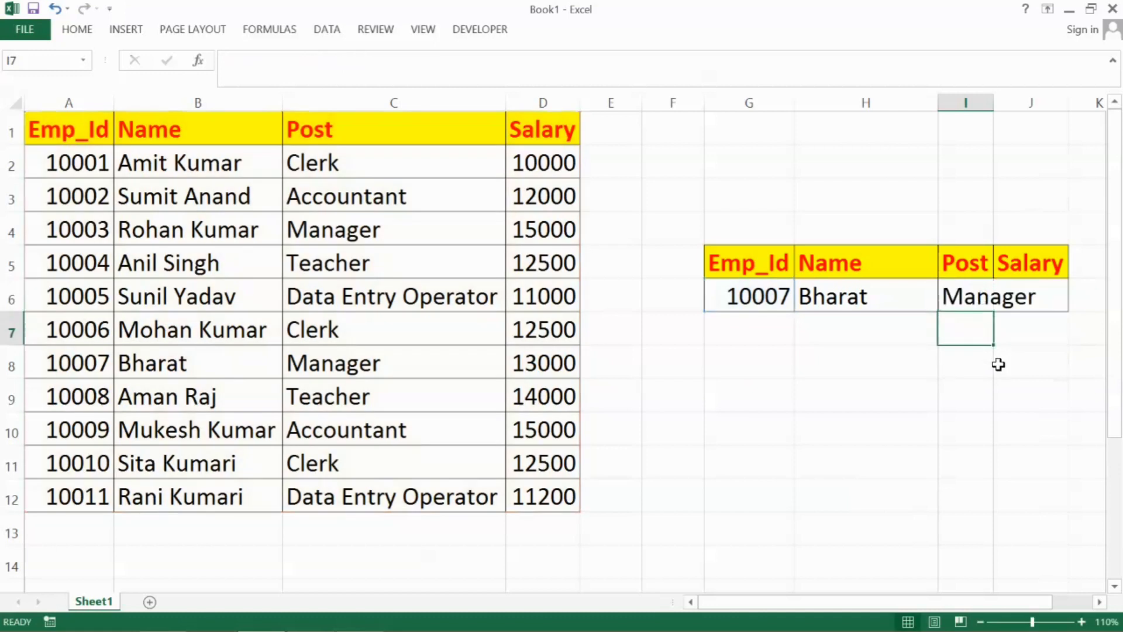
double_click(996, 103)
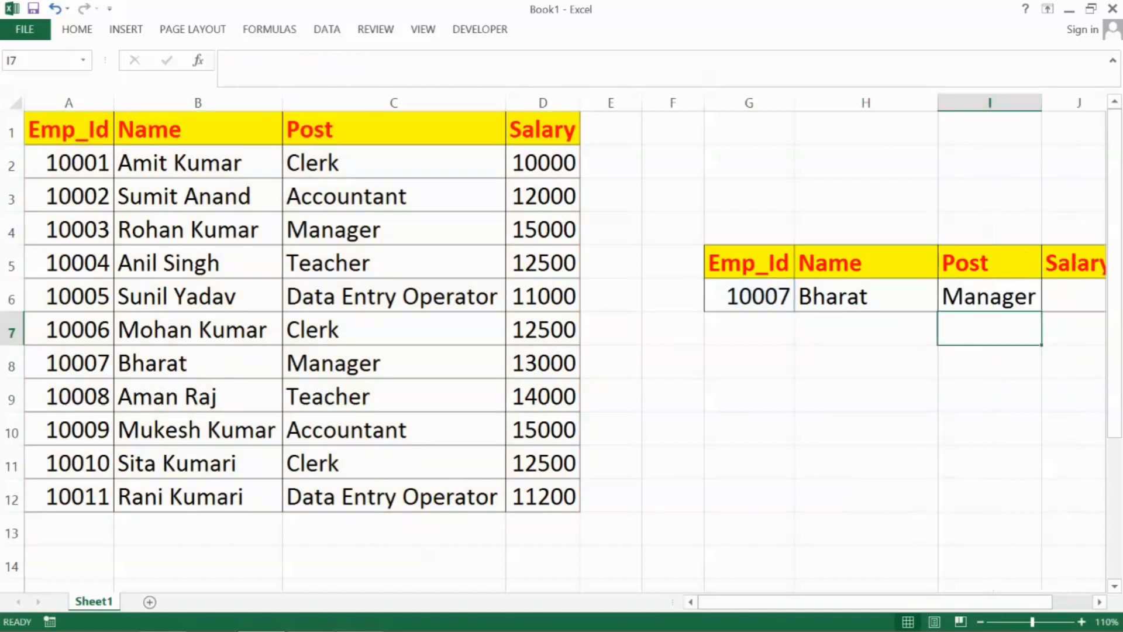
left_click(771, 296)
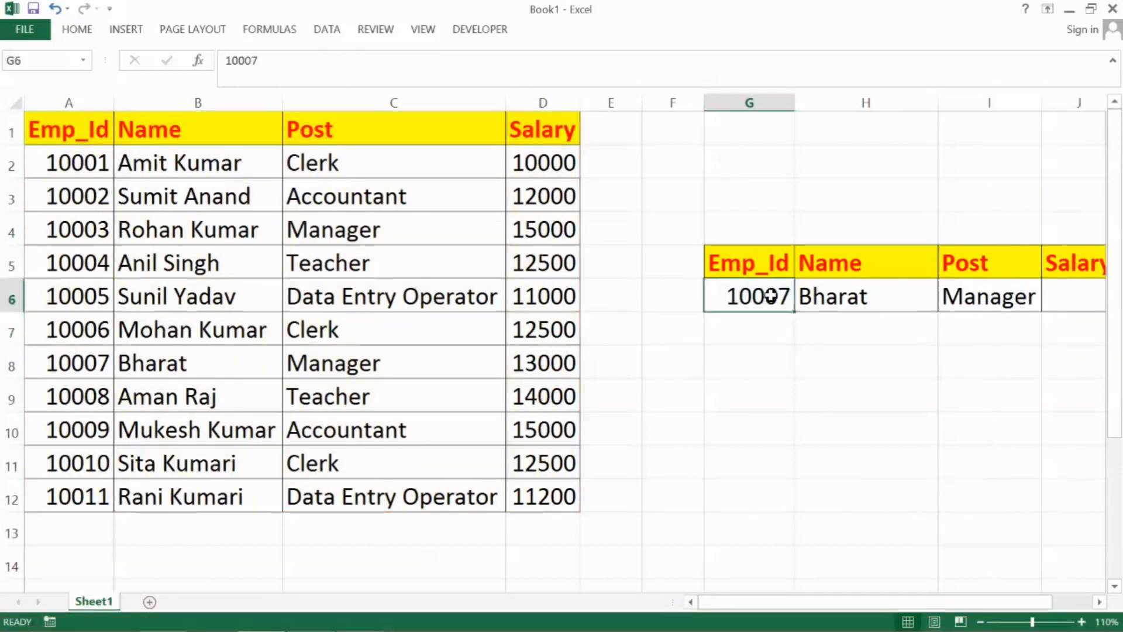
type("10003")
key("Return")
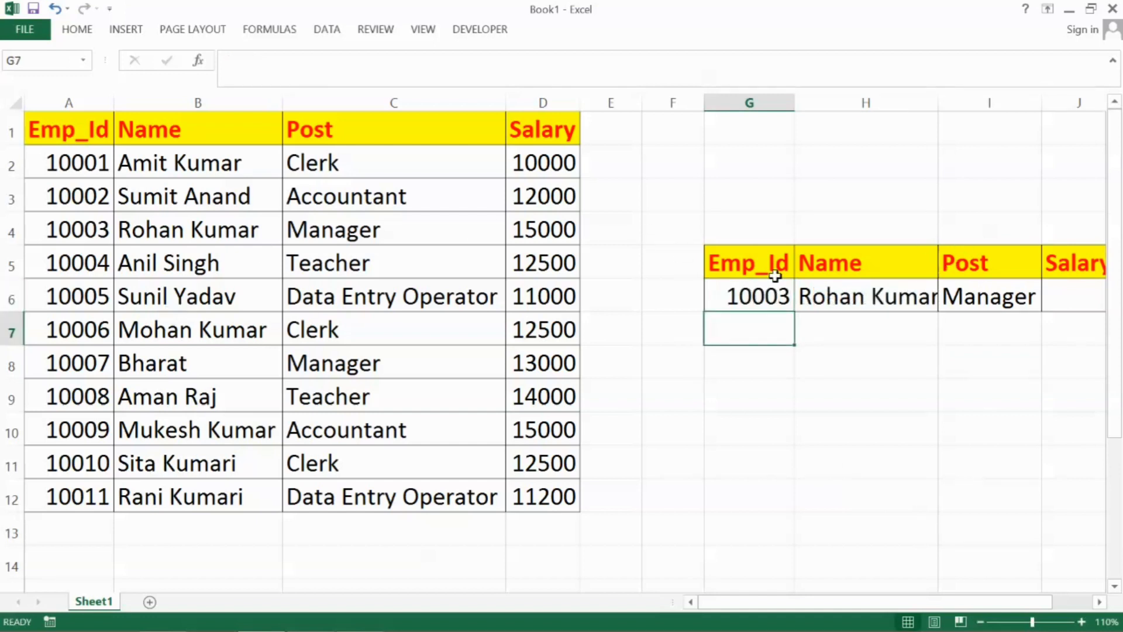
Change G6 to Emp_Id 10002 and widen the Post column further.
left_click(743, 295)
type("02")
key("Return")
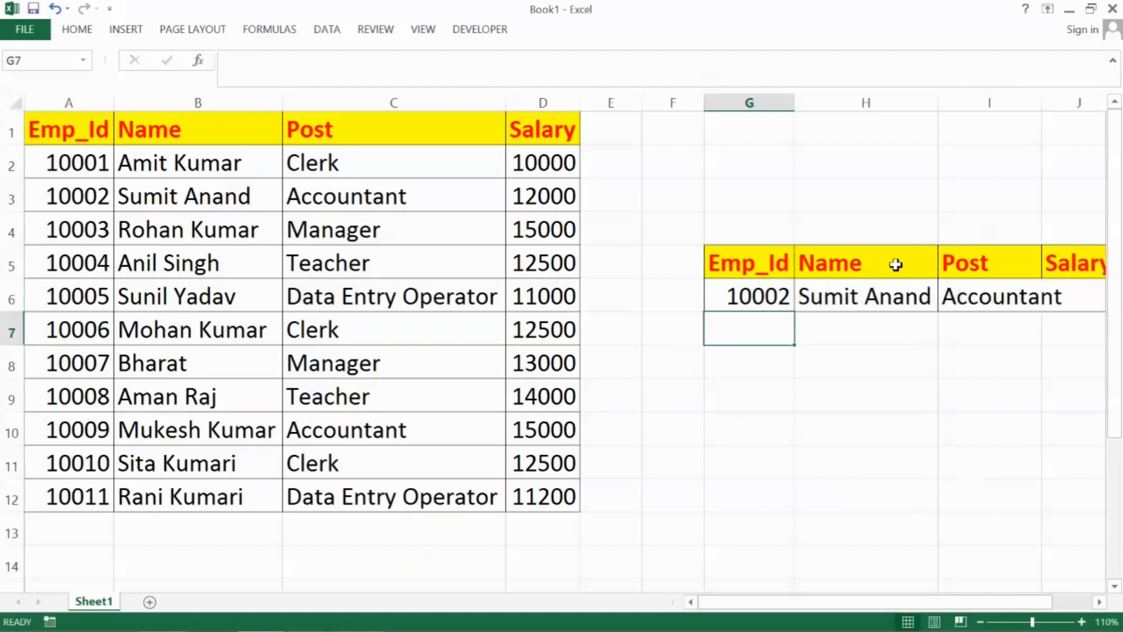
left_click_drag(869, 608, 919, 609)
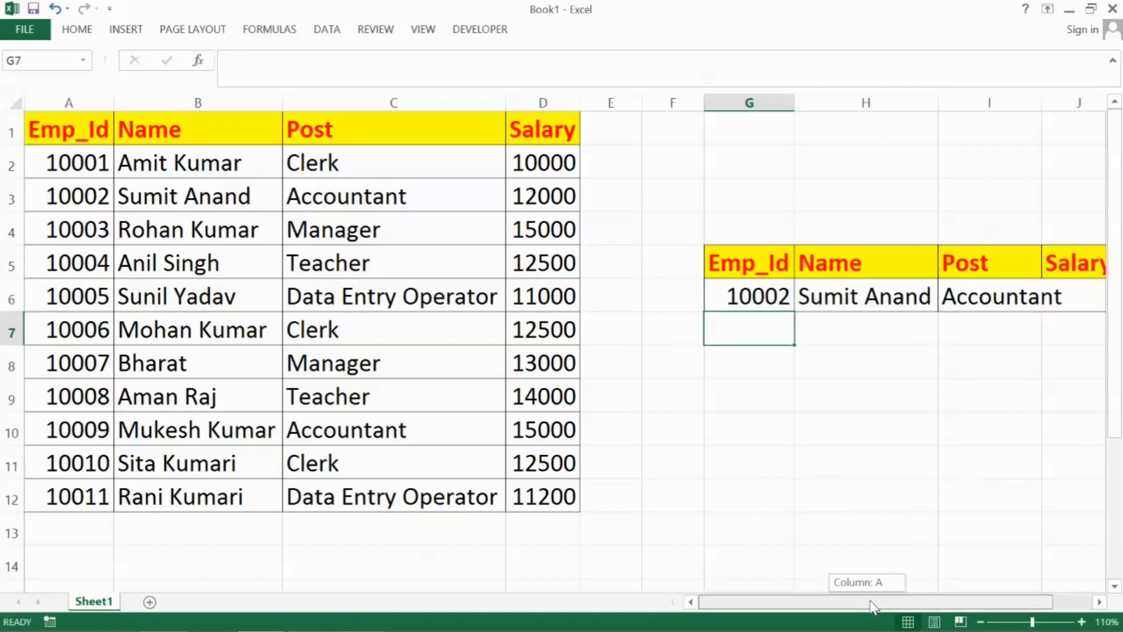
left_click_drag(950, 101, 979, 101)
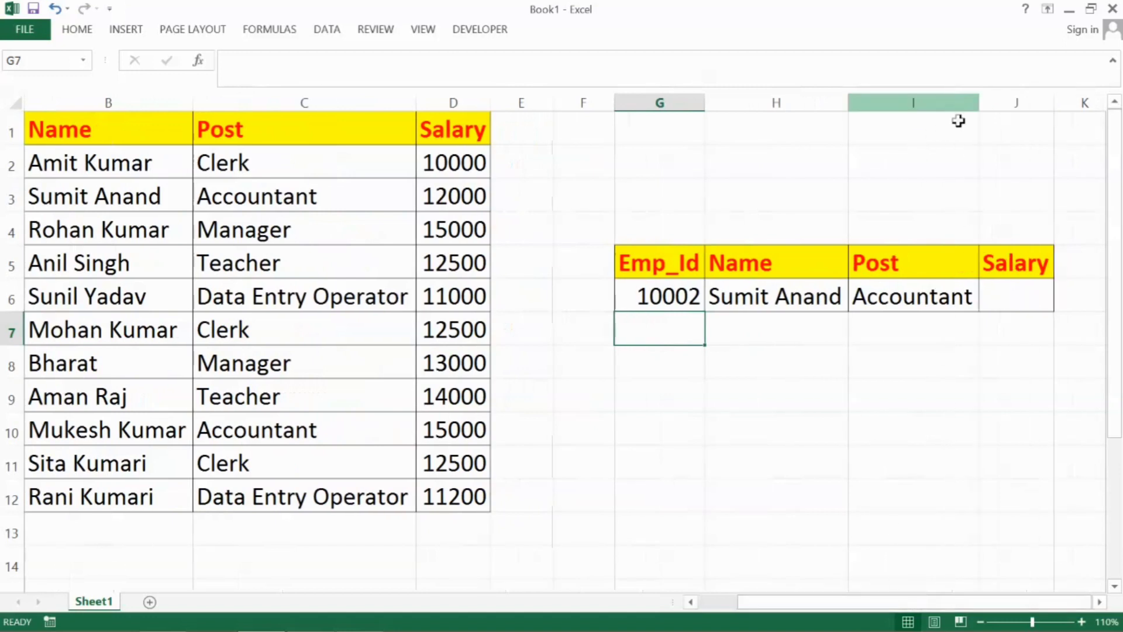
Enter =VLOOKUP(G6,A1:D12,4,0) in J6 so Emp_Id 10002 shows salary 12000.
left_click(1016, 284)
type("=vlookup")
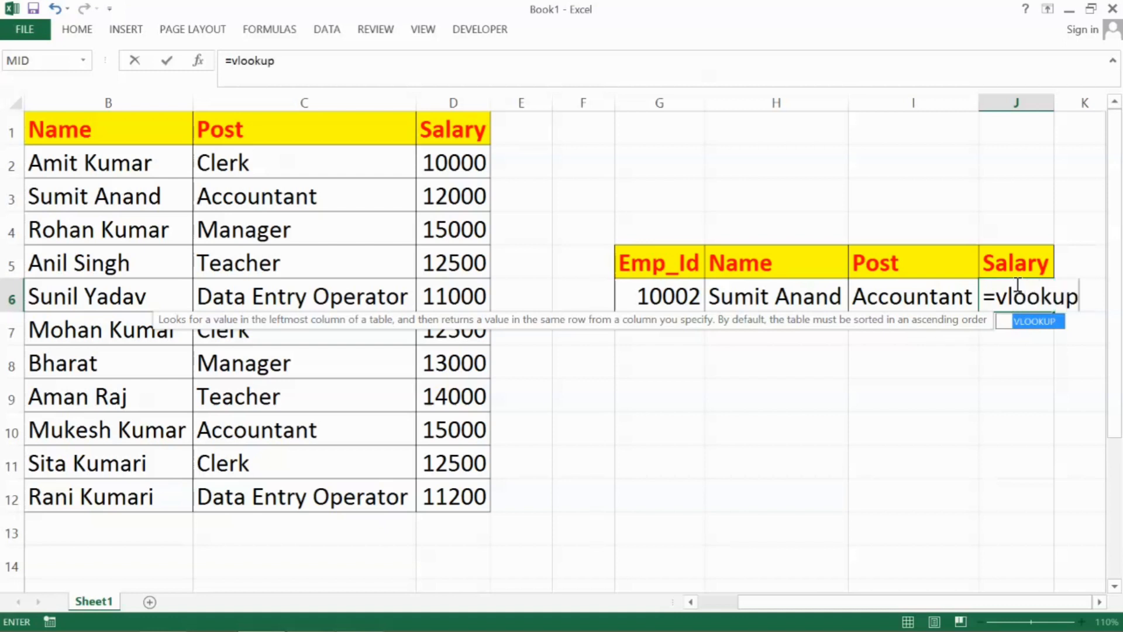
type("(")
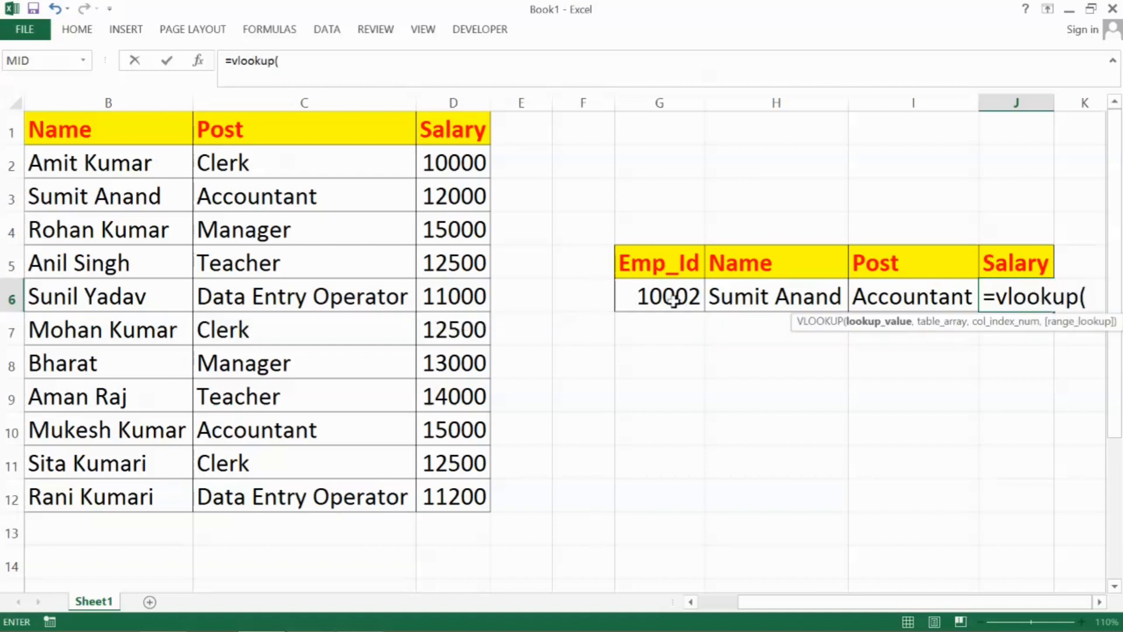
left_click(669, 296)
type(",")
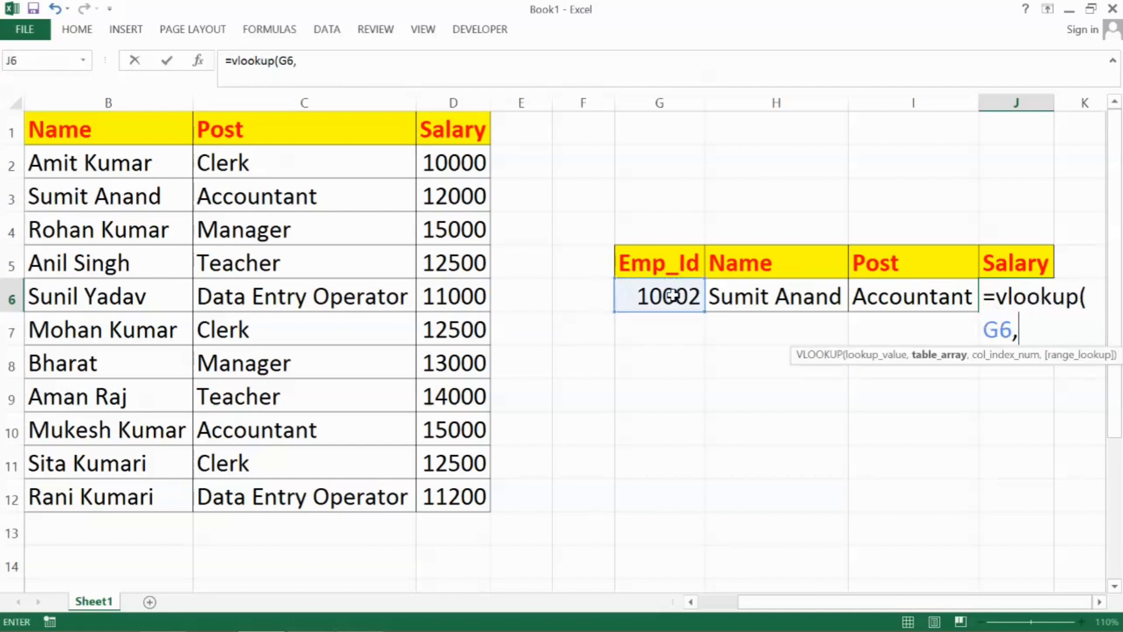
left_click_drag(805, 611, 787, 608)
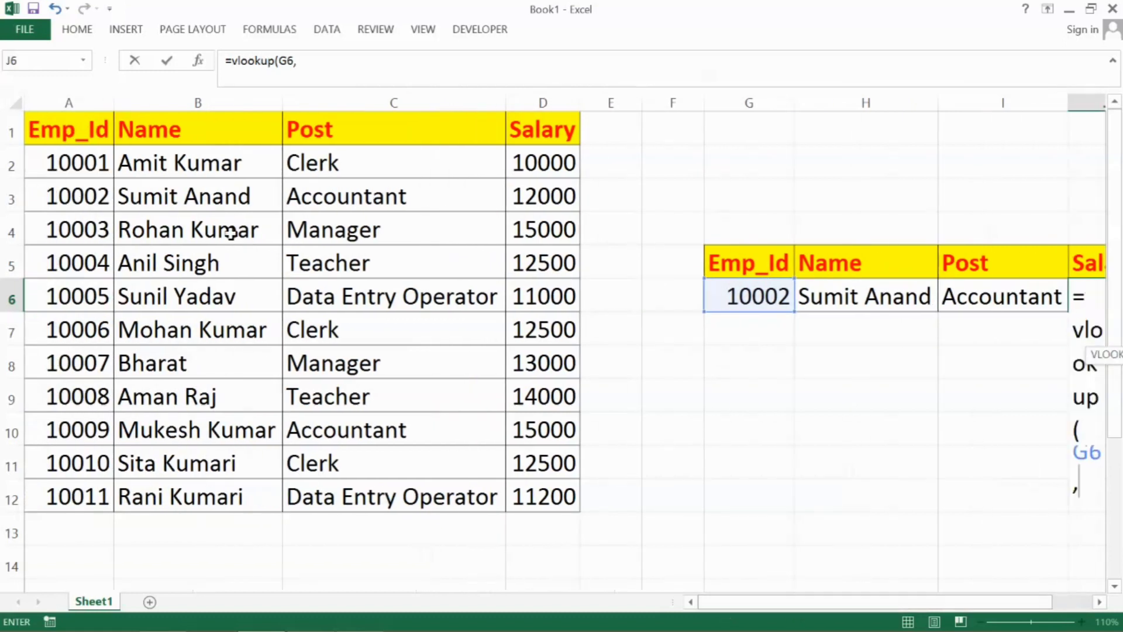
mouse_move(82, 130)
left_mouse_down()
mouse_move(540, 459)
mouse_move(544, 492)
left_mouse_up()
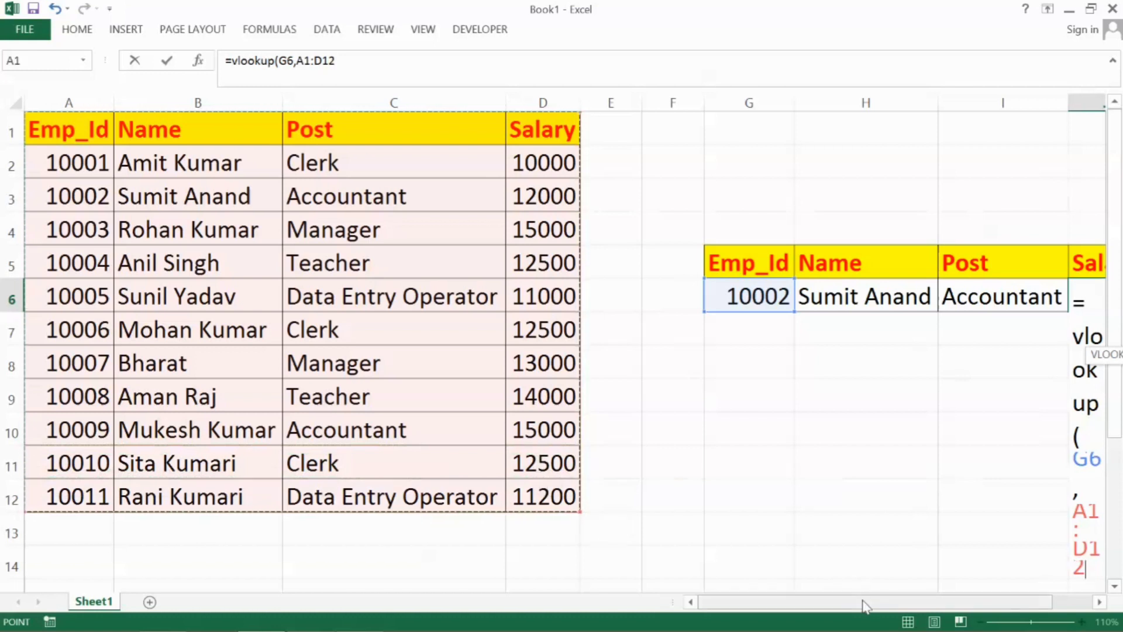
left_click_drag(864, 603, 904, 602)
type(",")
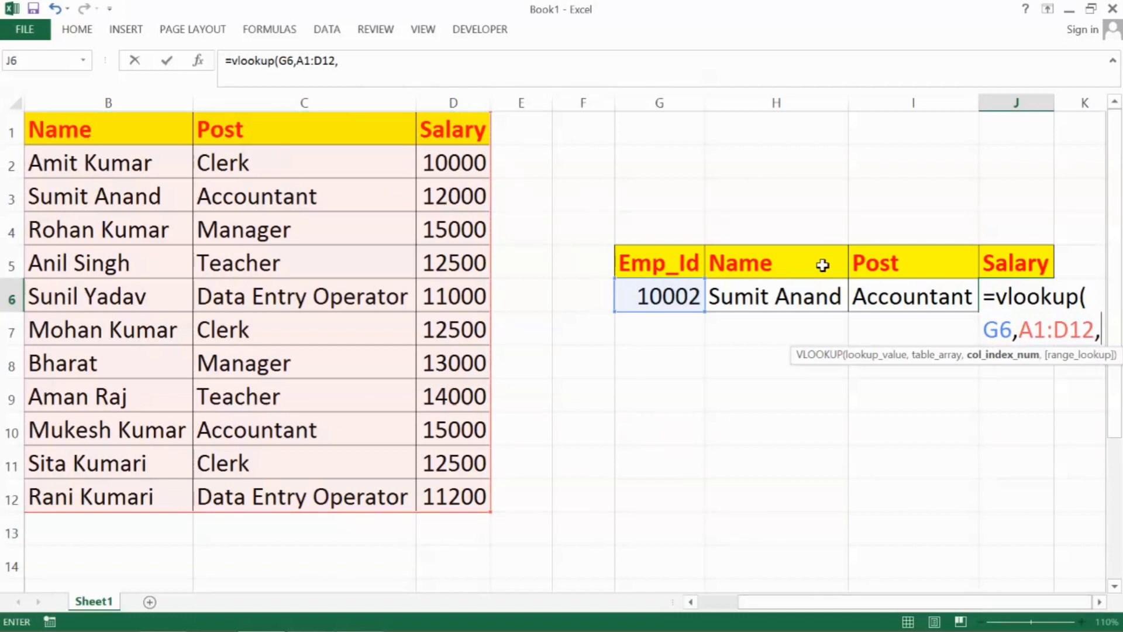
type("4,")
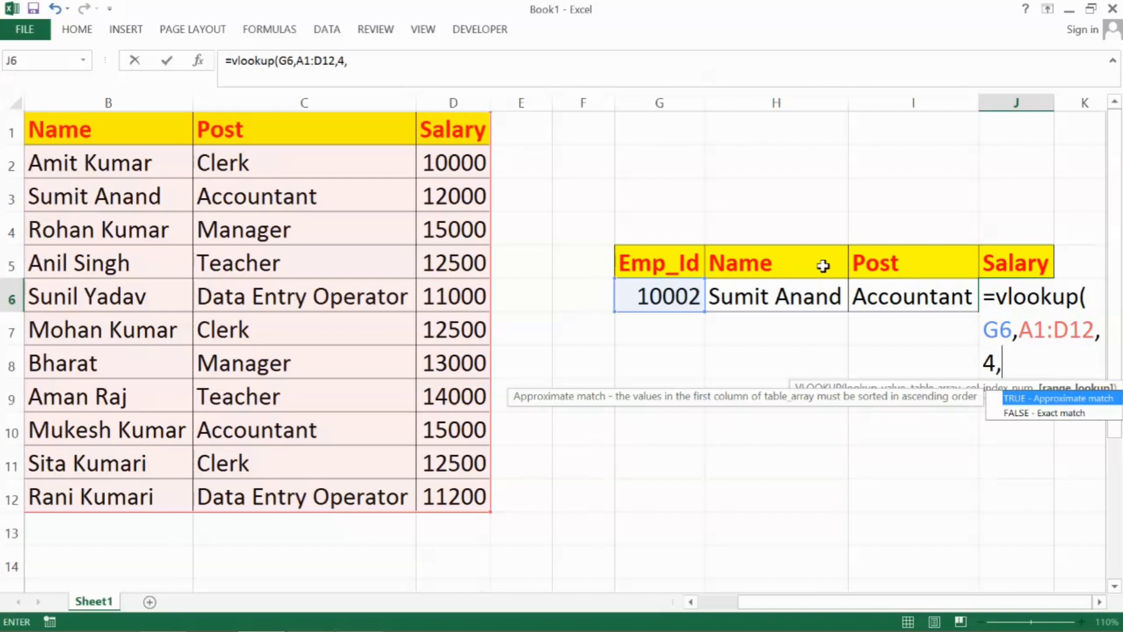
type("0)")
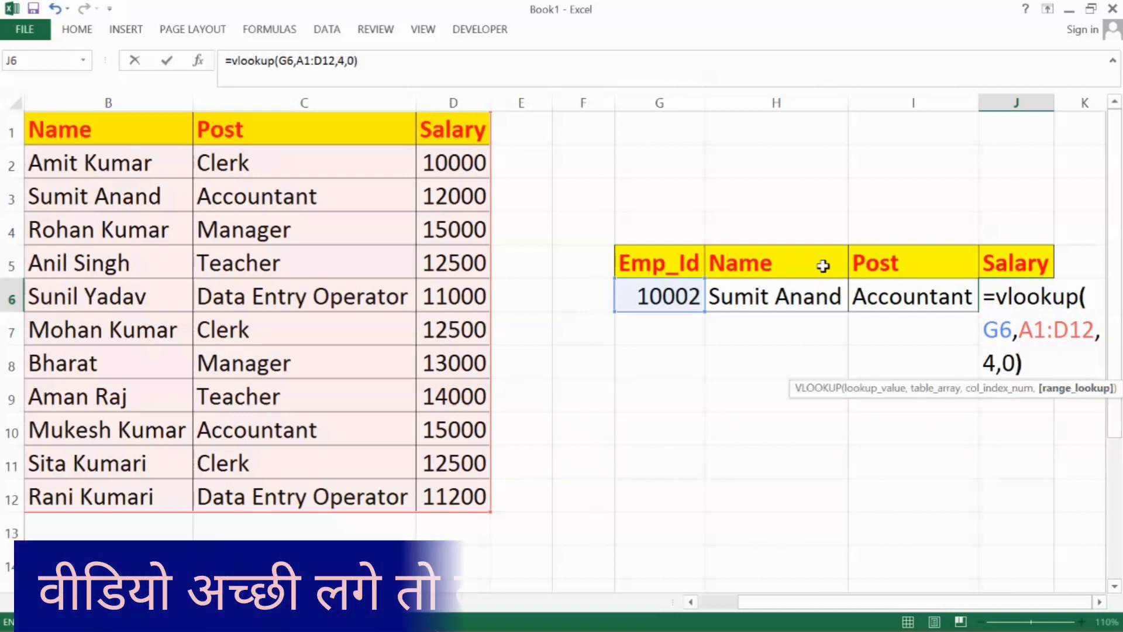
key("Return")
Enter Emp_Id 10005 in G6 and autofit the Post column to Data Entry Operator.
left_click(645, 286)
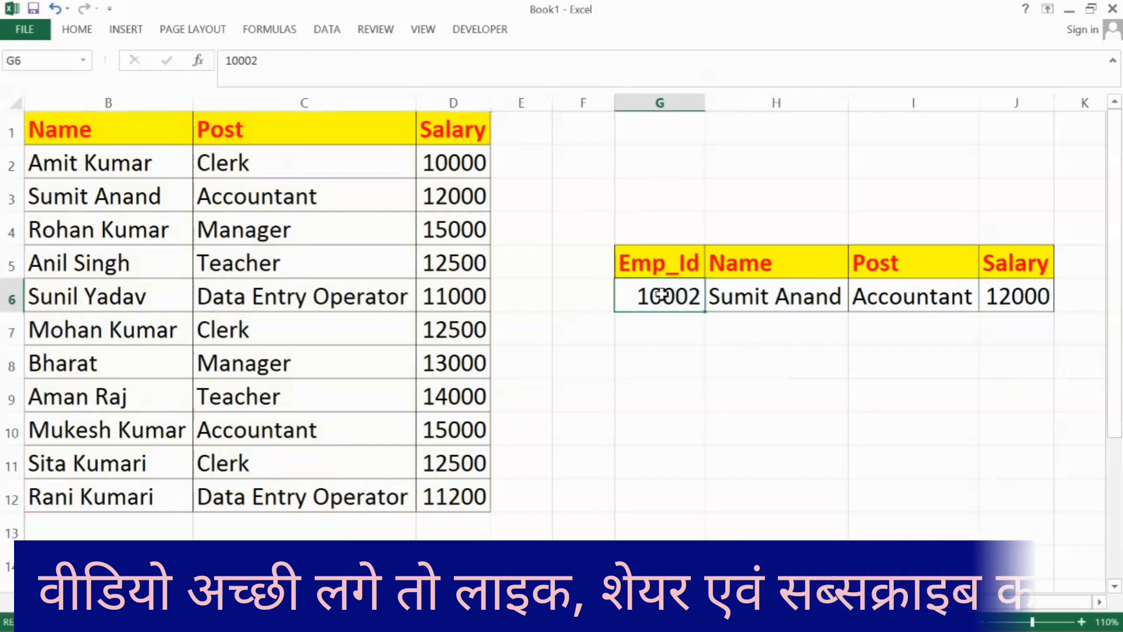
type("1000")
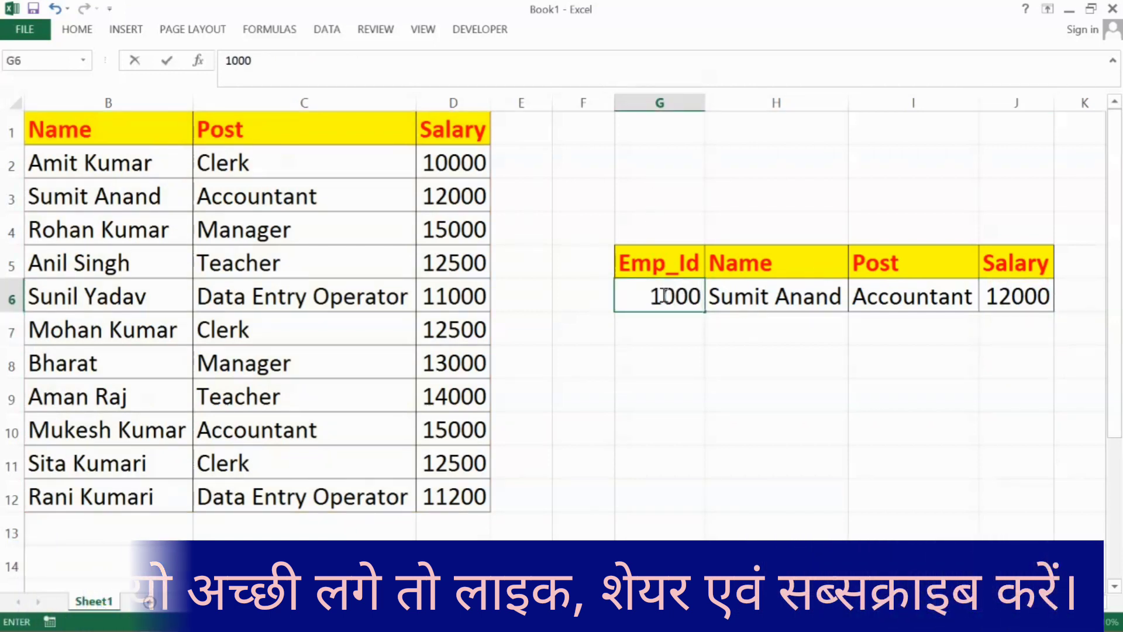
type("5")
key("Return")
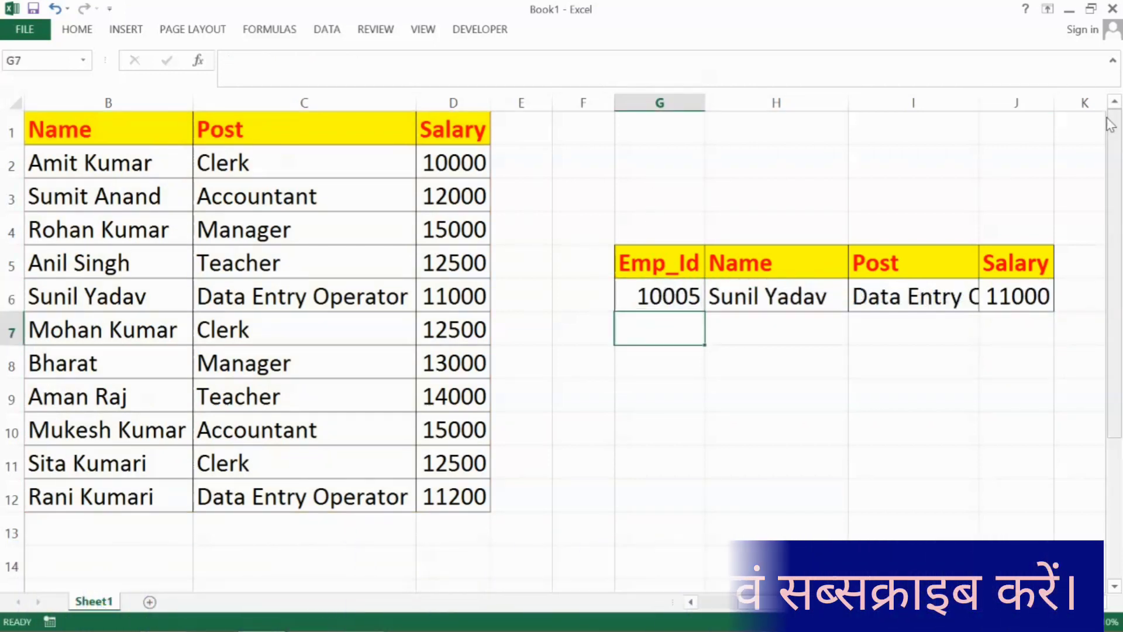
double_click(978, 103)
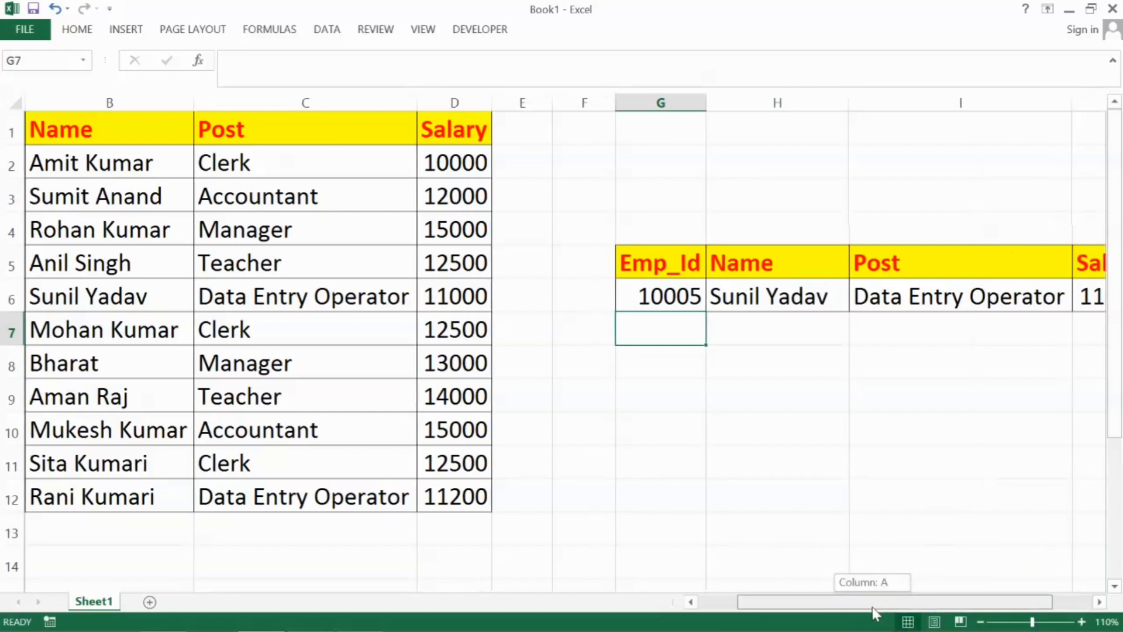
left_click_drag(872, 606, 926, 605)
Test the lookups with the nonexistent Emp_Id 100000055.
left_click(513, 297)
type("100000055")
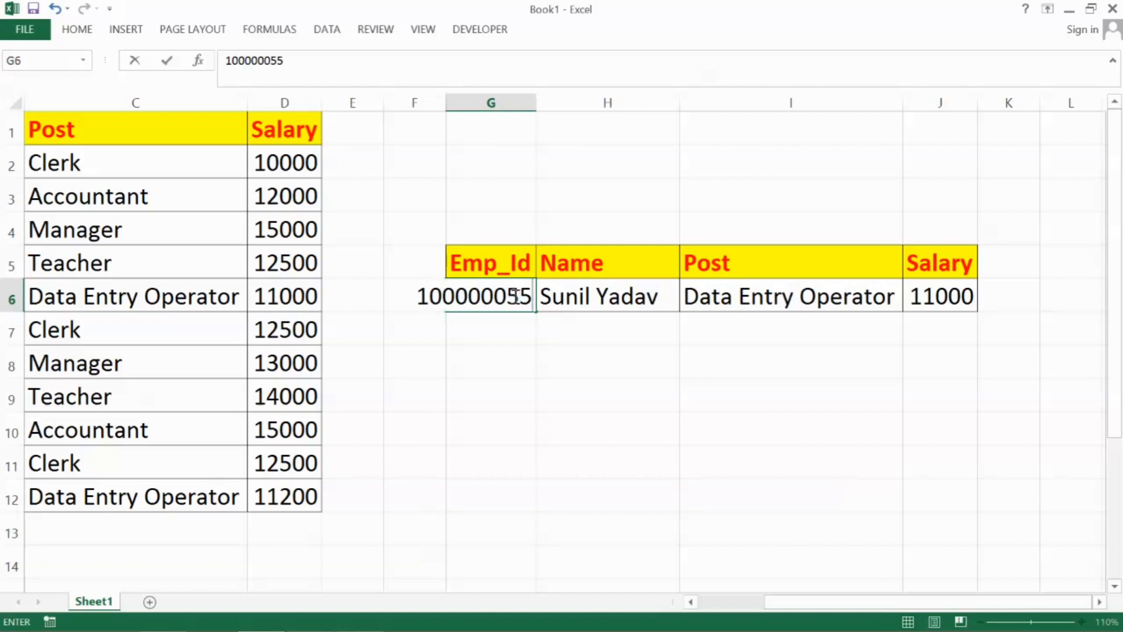
key("Return")
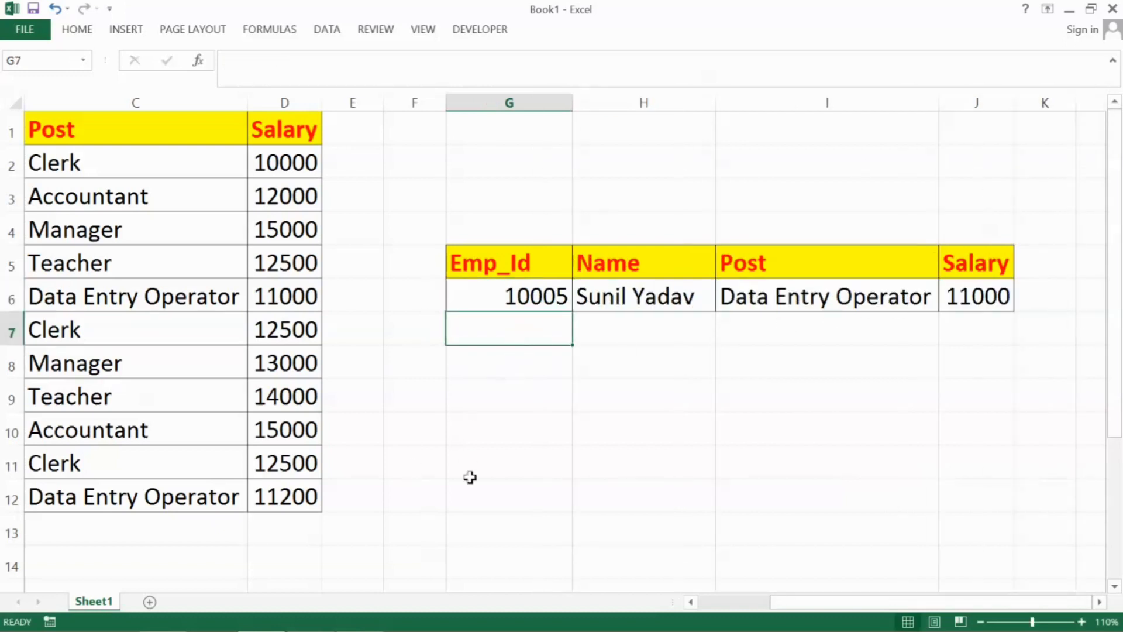
left_click_drag(784, 602, 714, 601)
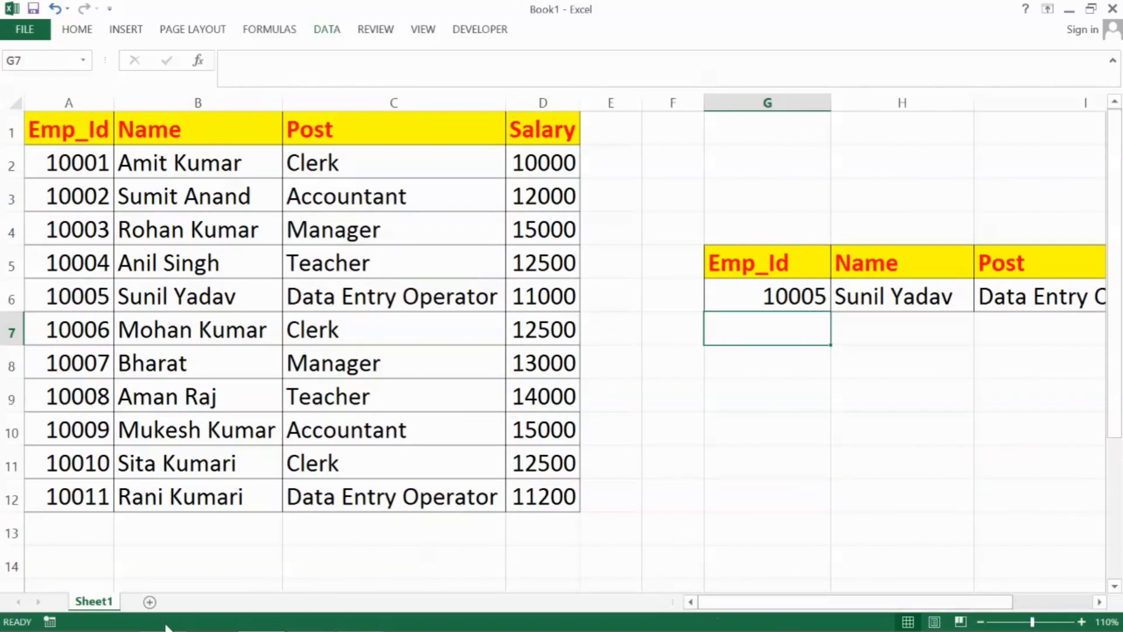
Add Sheet2 and paste the Sheet1 Emp_Id, Name, Post, Salary headers at F9:I9.
left_click(150, 602)
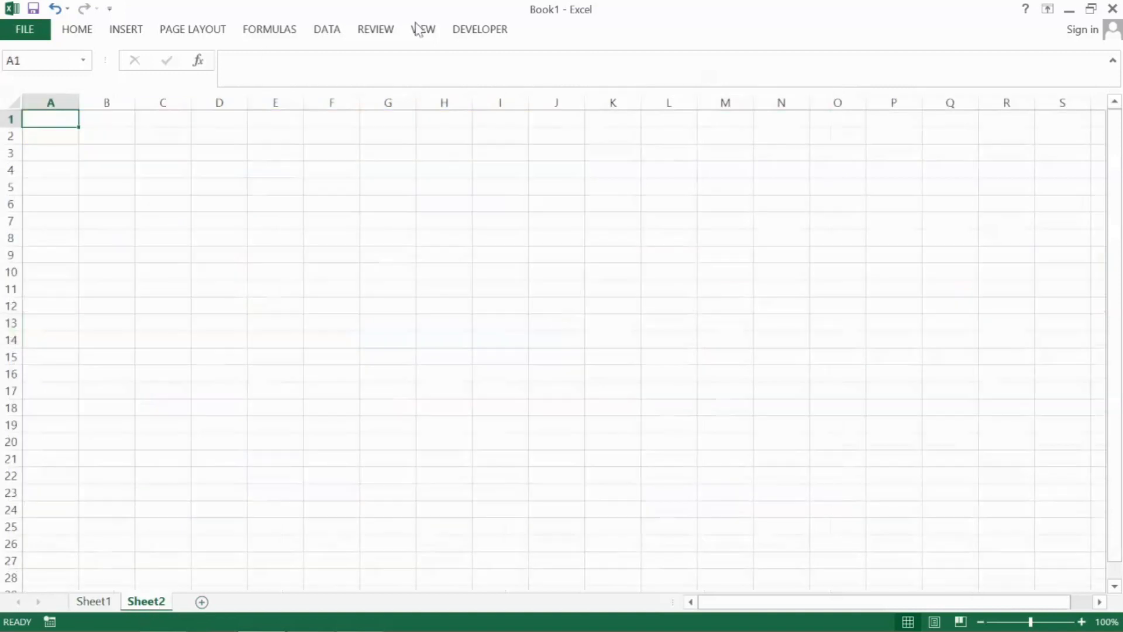
left_click(100, 602)
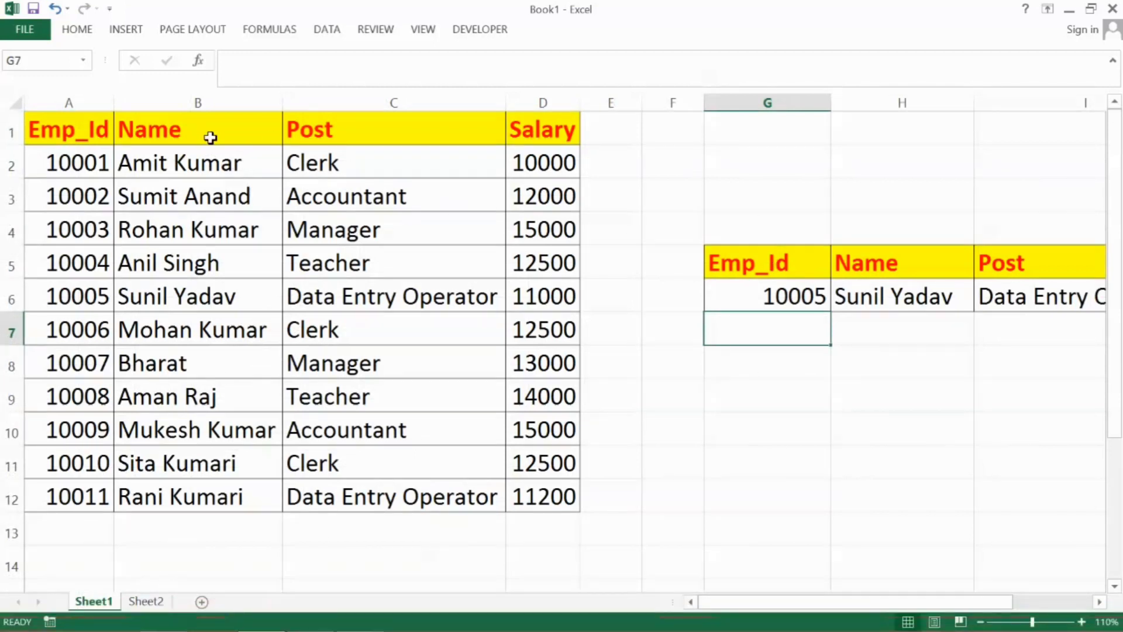
left_click_drag(88, 129, 521, 132)
key("ctrl+c")
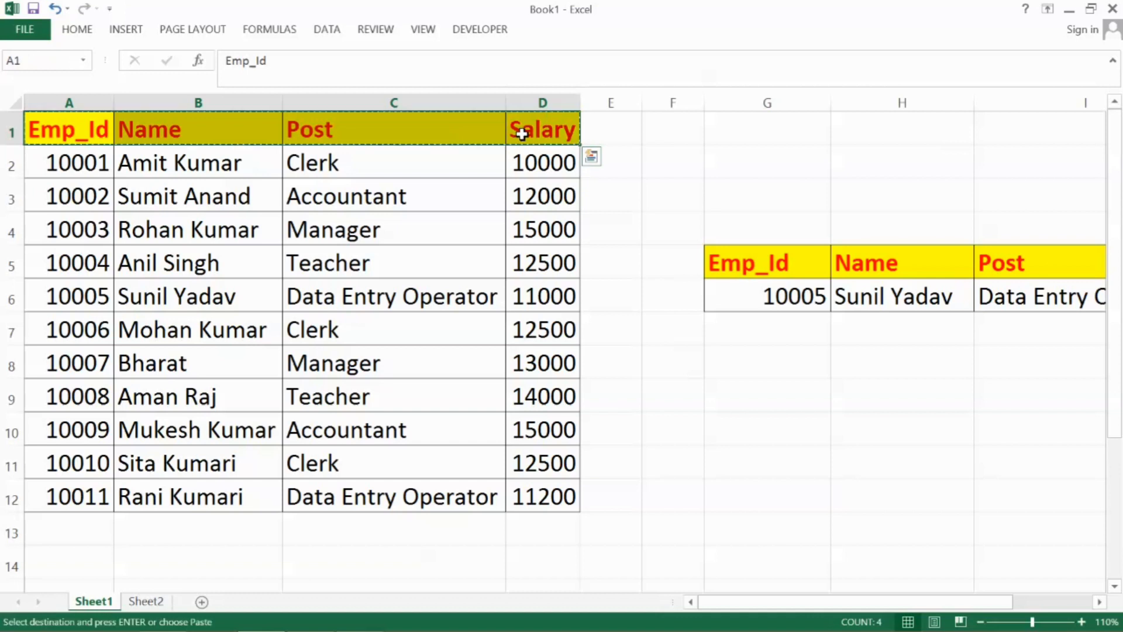
key("ctrl+Page_Down")
left_click(345, 257)
key("ctrl+v")
left_click(12, 103)
left_click(361, 288)
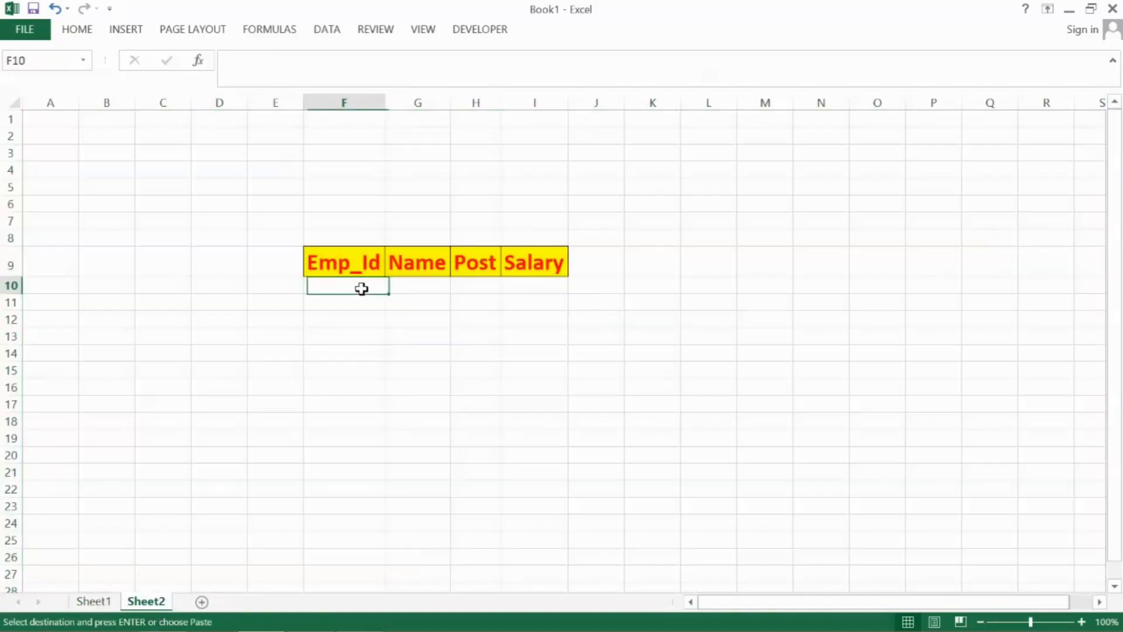
Apply All Borders to F10:I10.
left_click_drag(362, 288, 535, 285)
left_click(77, 29)
left_click(200, 85)
Enter Emp_Id 10001 in F10 and increase the font size of F10:I10.
left_click(351, 285)
type("10001")
key("Return")
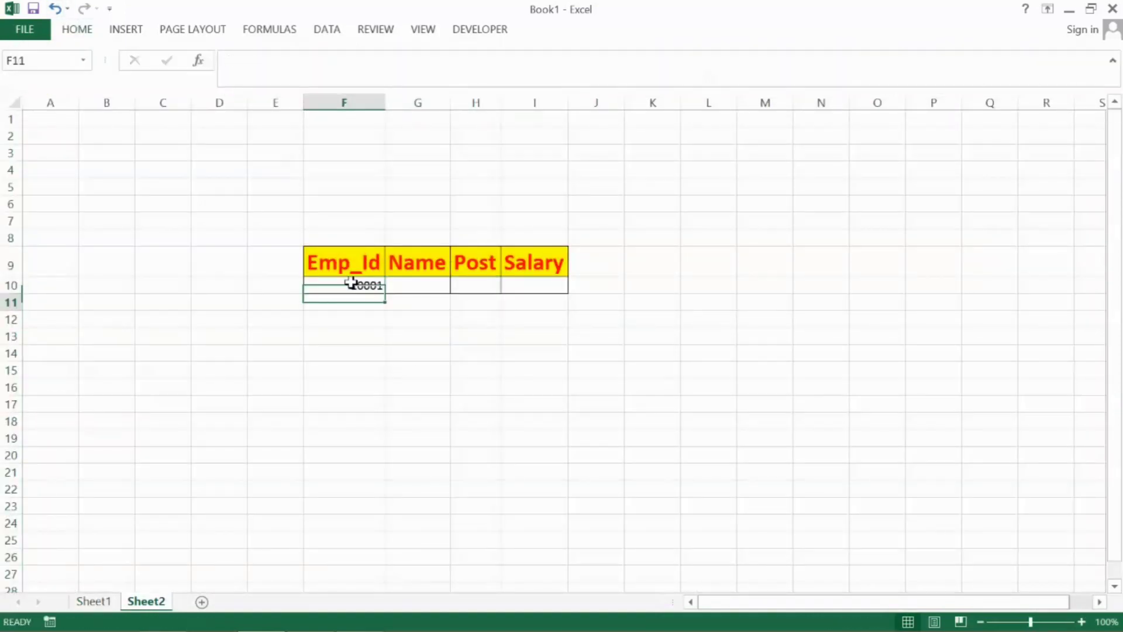
left_click_drag(351, 285, 511, 284)
left_click(78, 29)
left_click(254, 58)
Start a VLOOKUP in G10 with F10 as the lookup value and Sheet1's A1:D12 as the table.
left_click(427, 292)
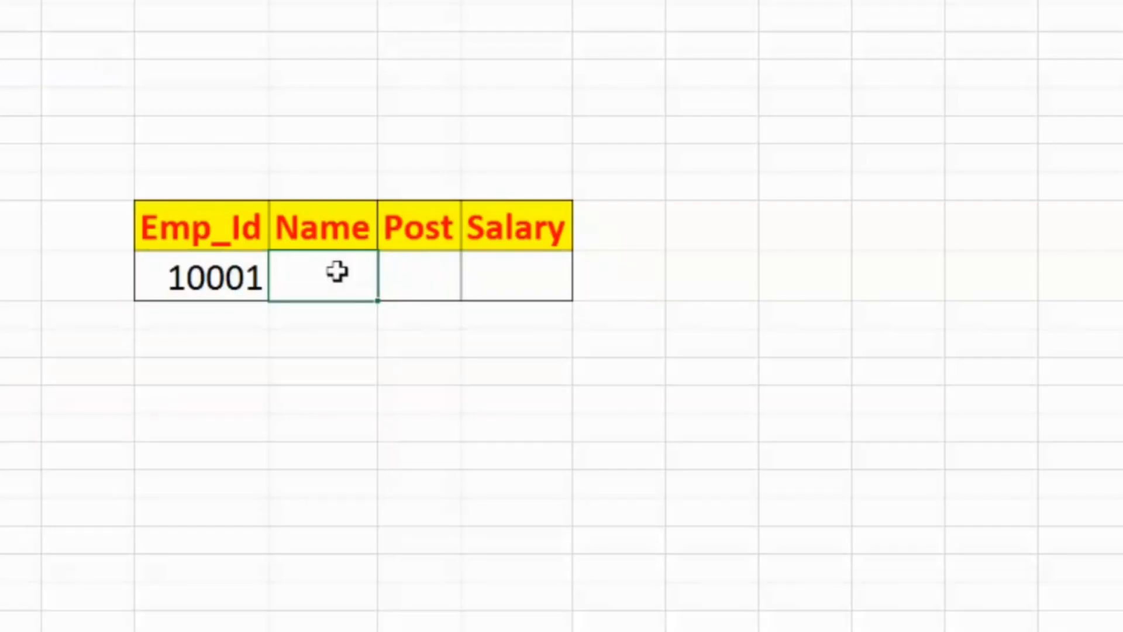
type("=v")
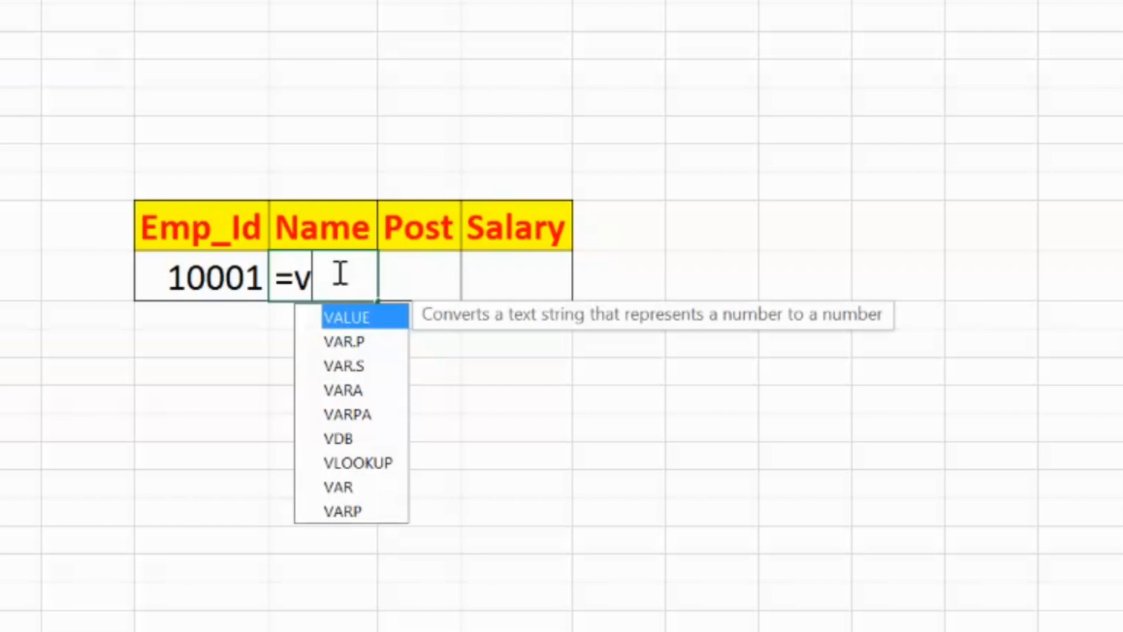
type("look")
key("Tab")
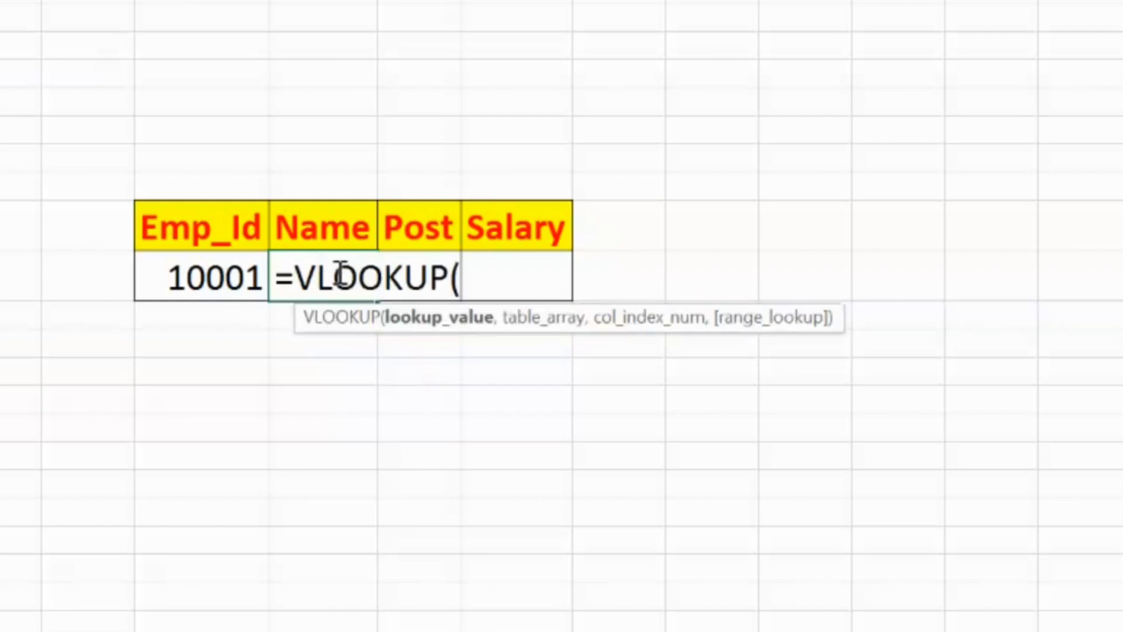
left_click(217, 278)
type(",")
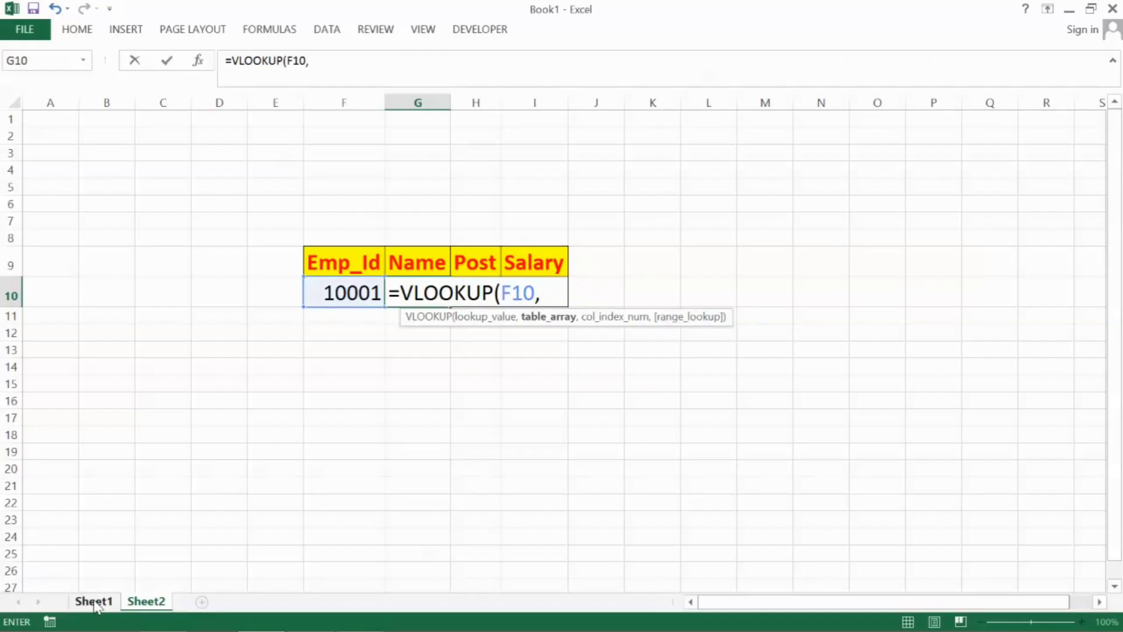
left_click(94, 601)
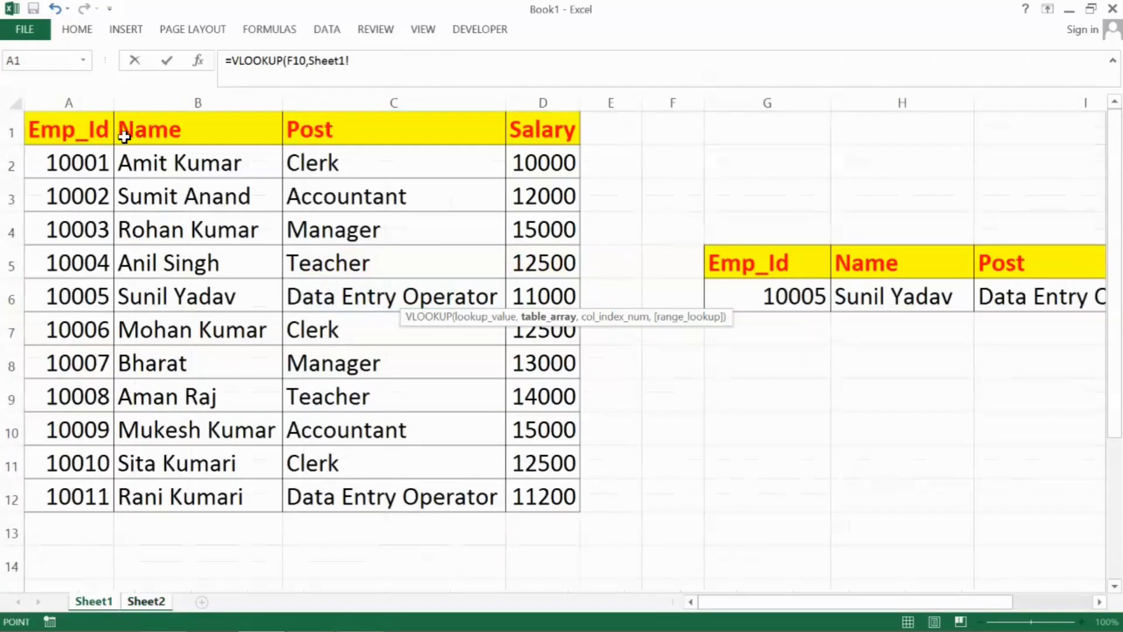
mouse_move(51, 125)
left_mouse_down()
mouse_move(548, 332)
mouse_move(561, 494)
left_mouse_up()
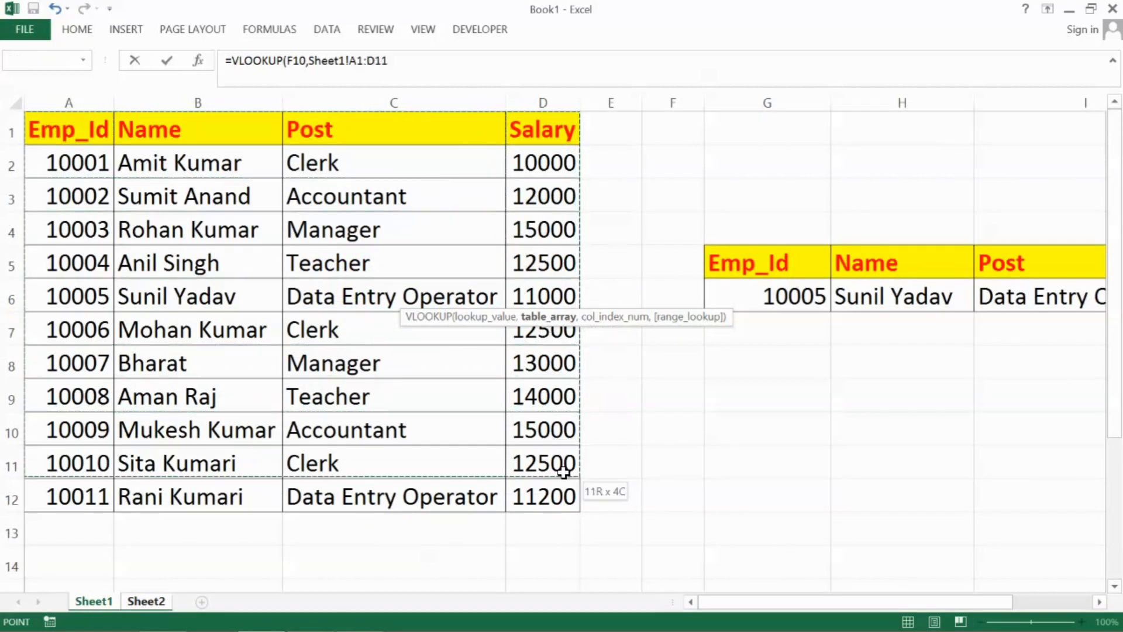
Correct the table reference to Sheet1, then finish the formula with column 2 and exact match 0.
left_click(157, 608)
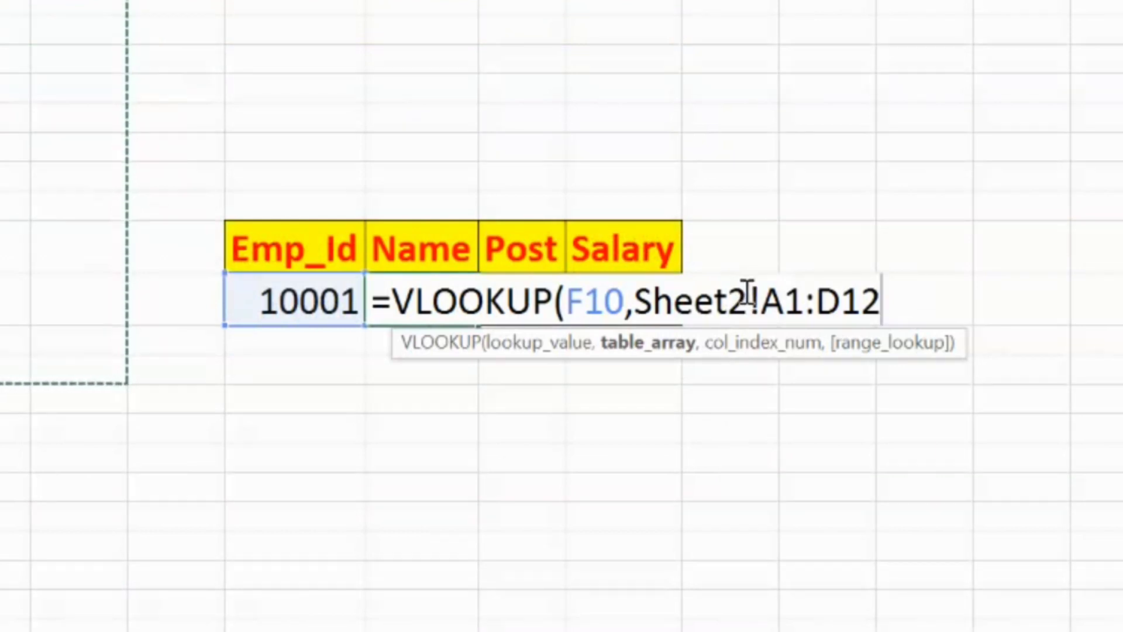
left_click(748, 293)
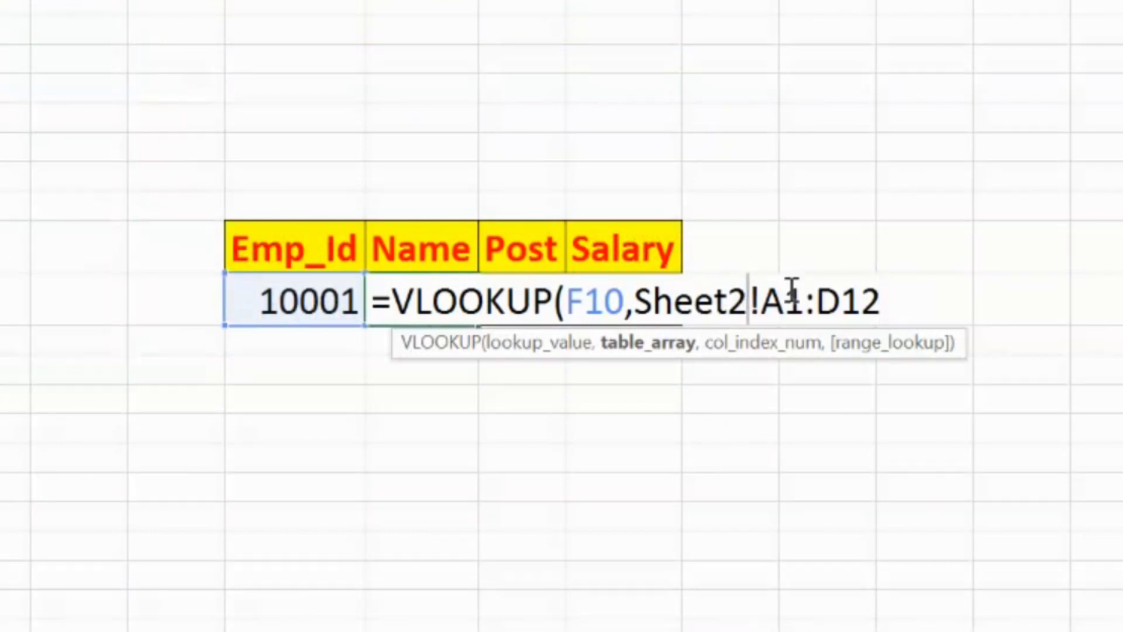
key("BackSpace")
type("1")
left_click(882, 304)
type(",")
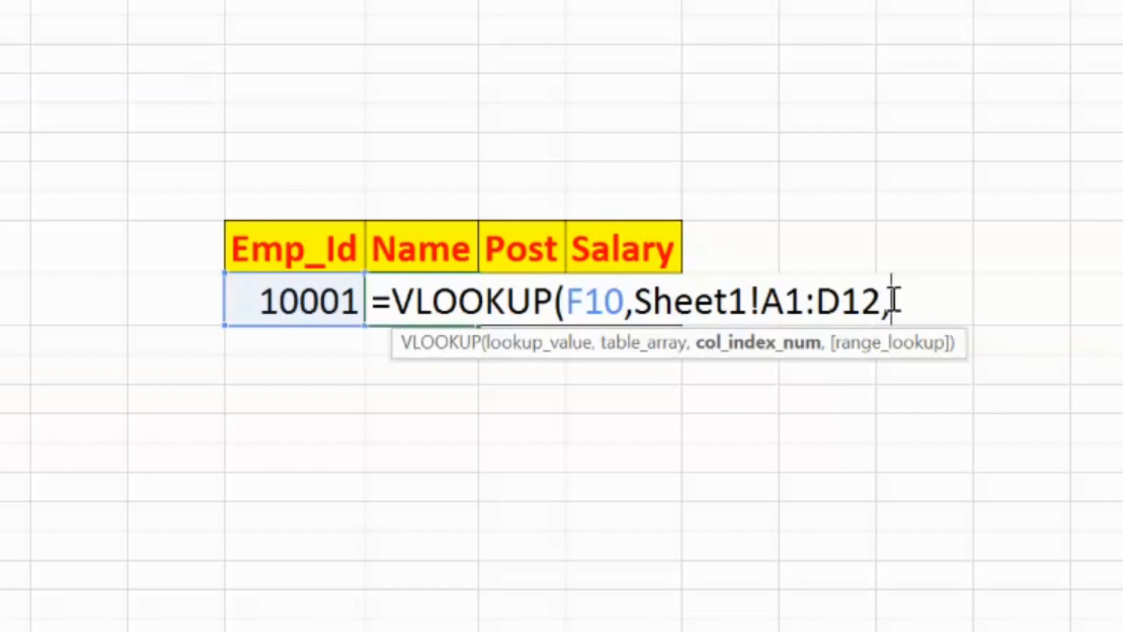
left_click(92, 601)
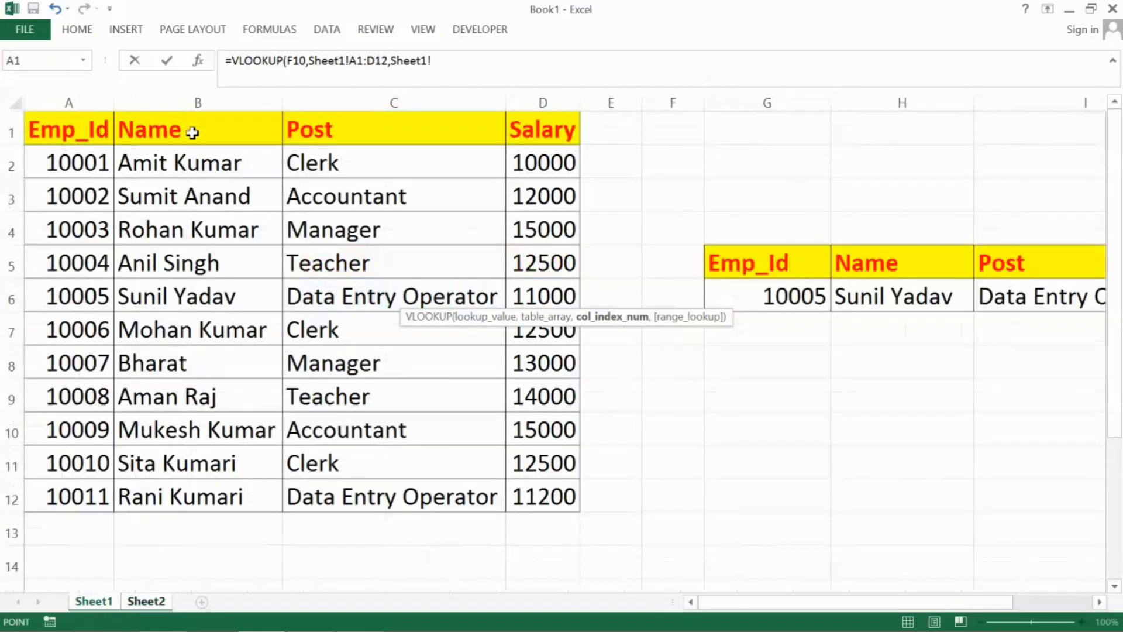
left_click(146, 601)
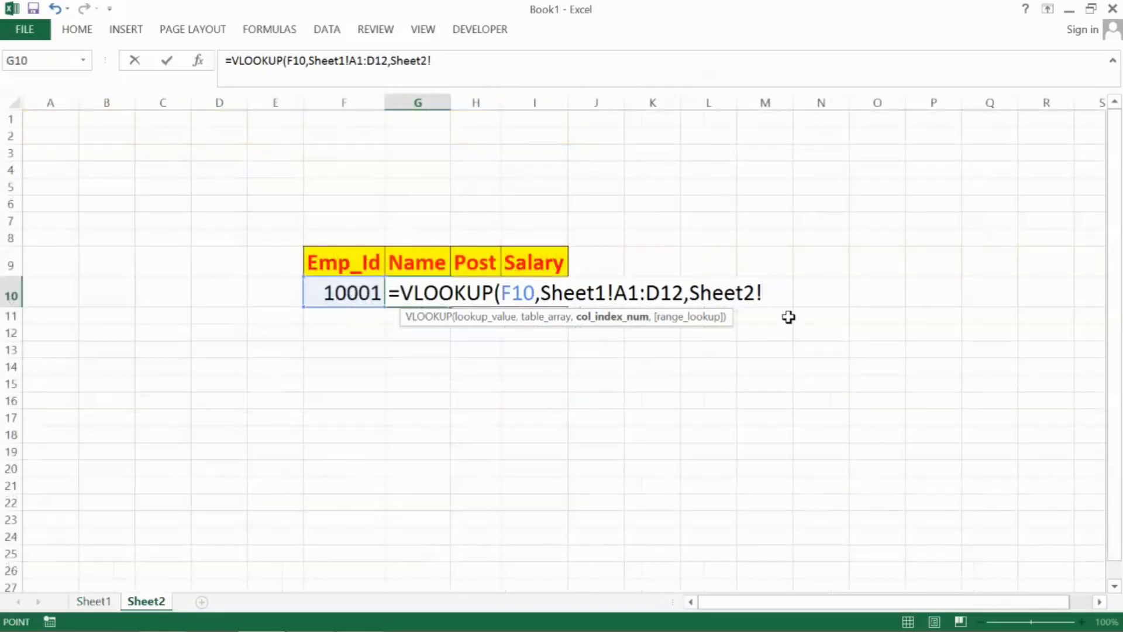
key("BackSpace")
key("BackSpace")
key("BackSpace")
key("BackSpace")
key("BackSpace")
key("BackSpace")
key("BackSpace")
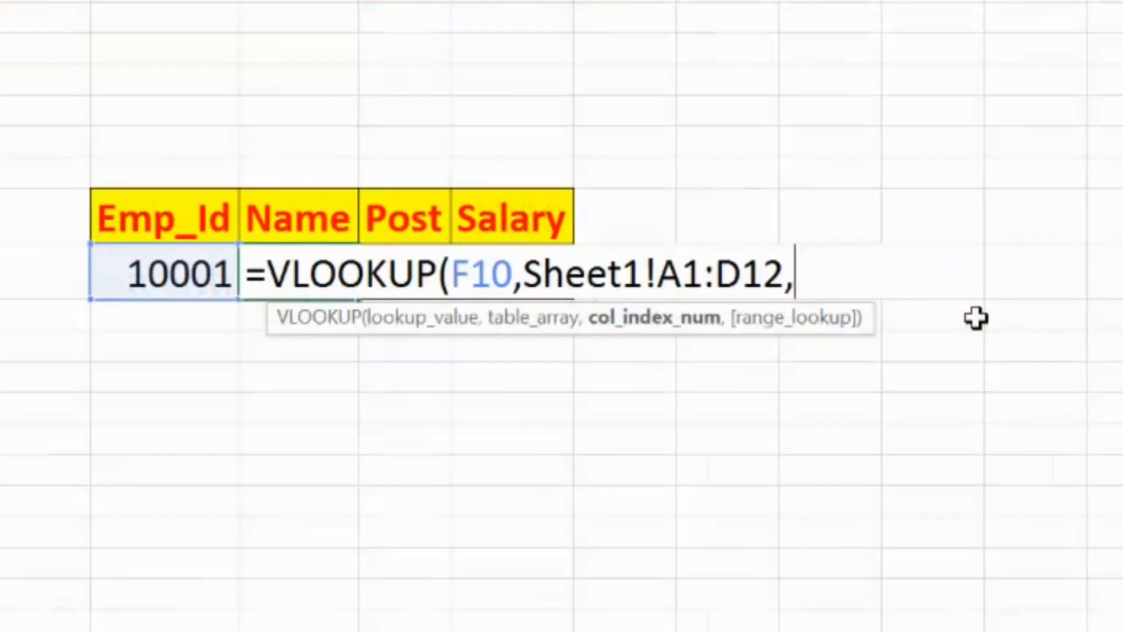
type("2")
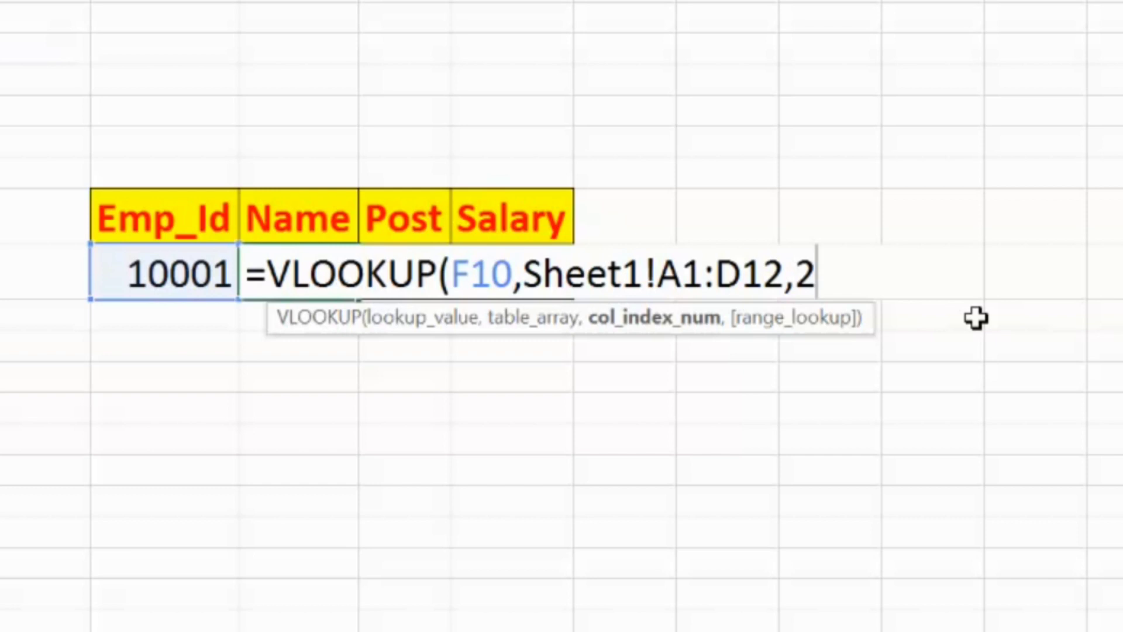
type(",0")
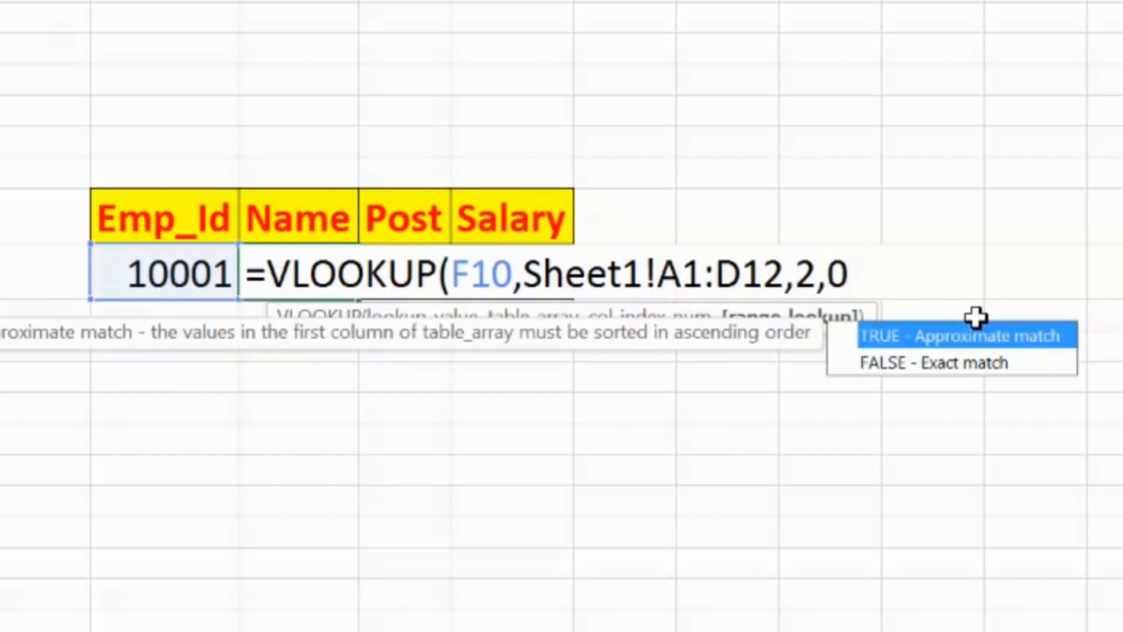
type(")")
key("Return")
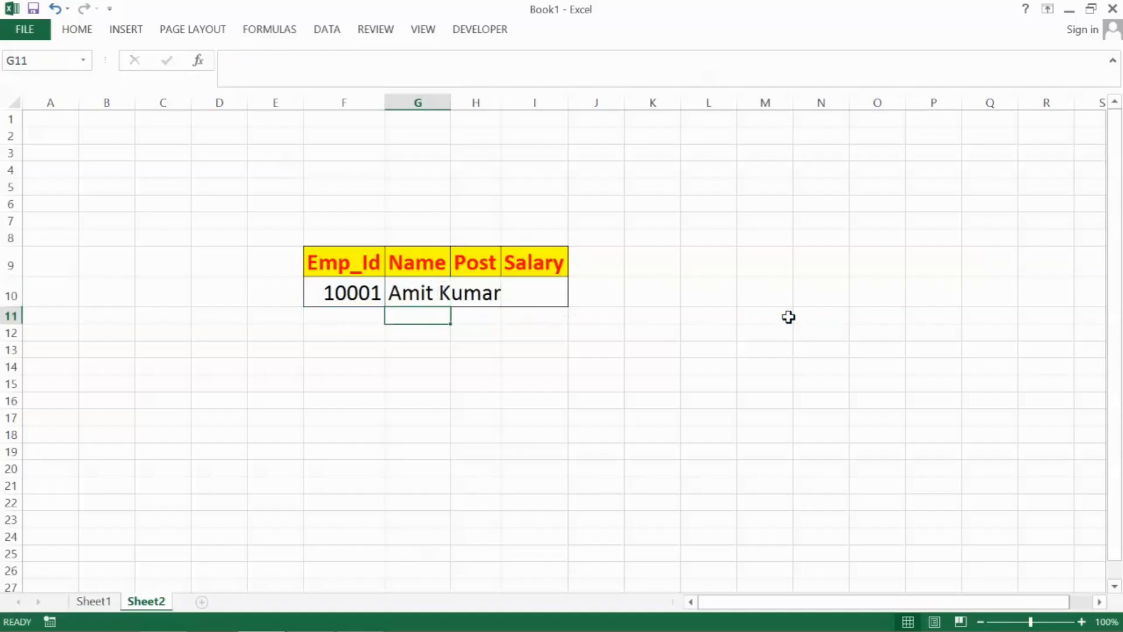
Autofit column G to the looked-up name and review Sheet1's employee table.
double_click(452, 98)
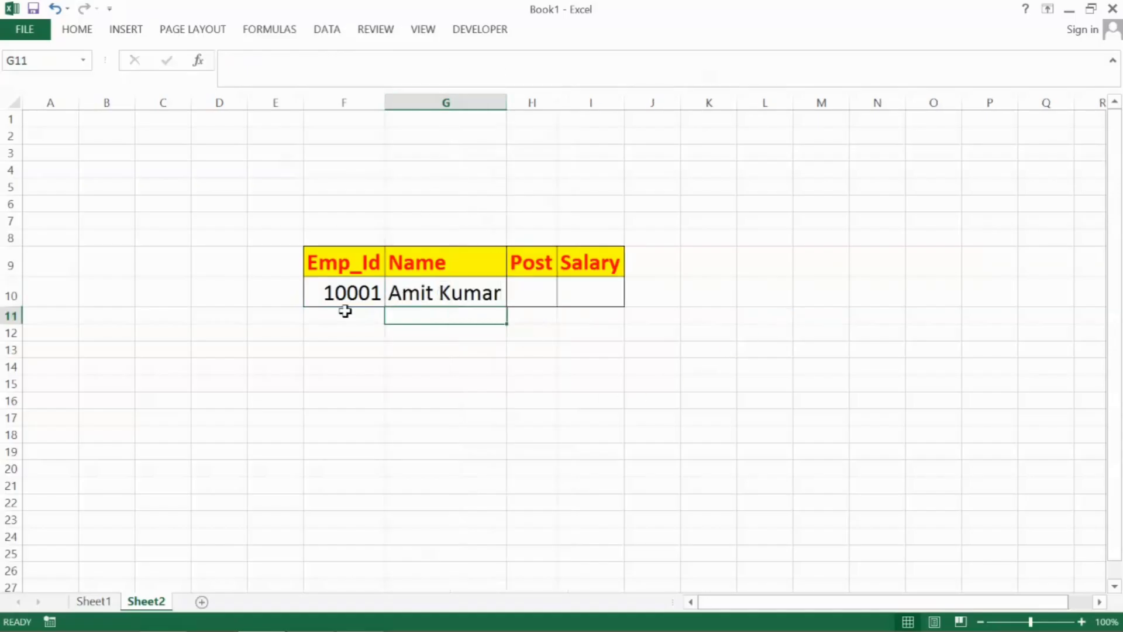
left_click(97, 602)
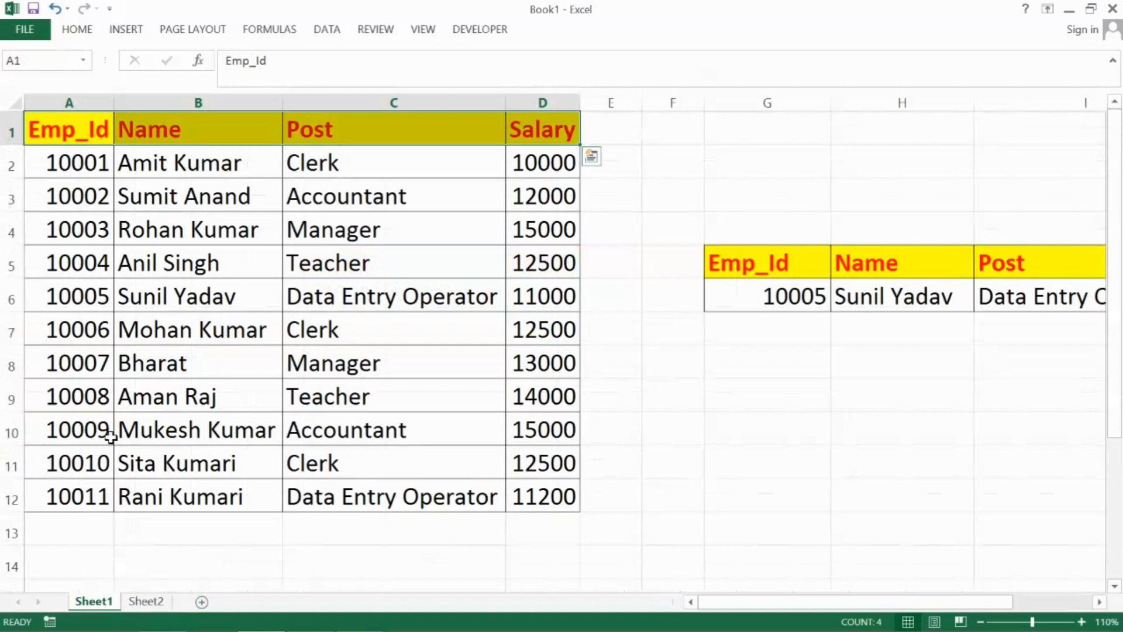
left_click(146, 601)
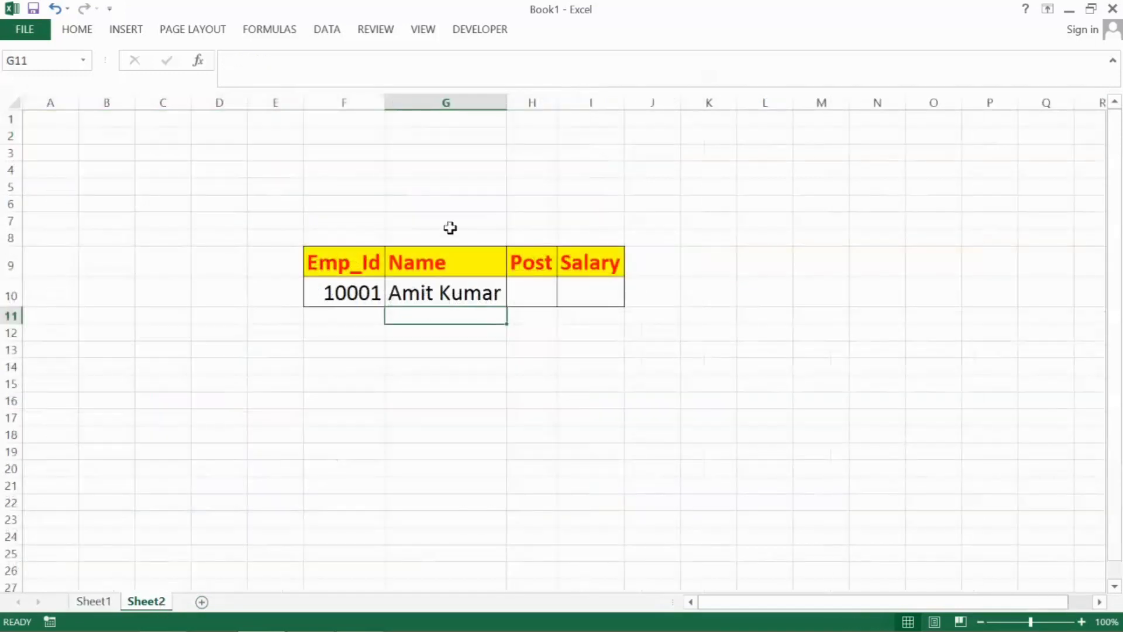
Change the Emp_Id in F10 to 10009 and widen the Name column to fit the new name.
left_click(350, 293)
type("1000")
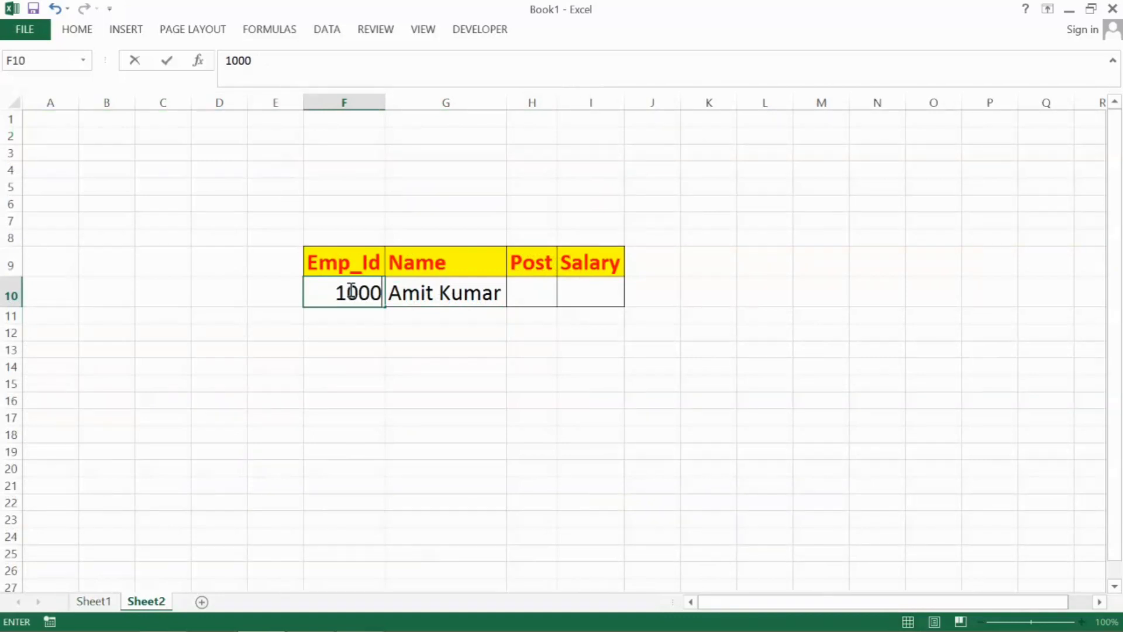
type("9")
key("Return")
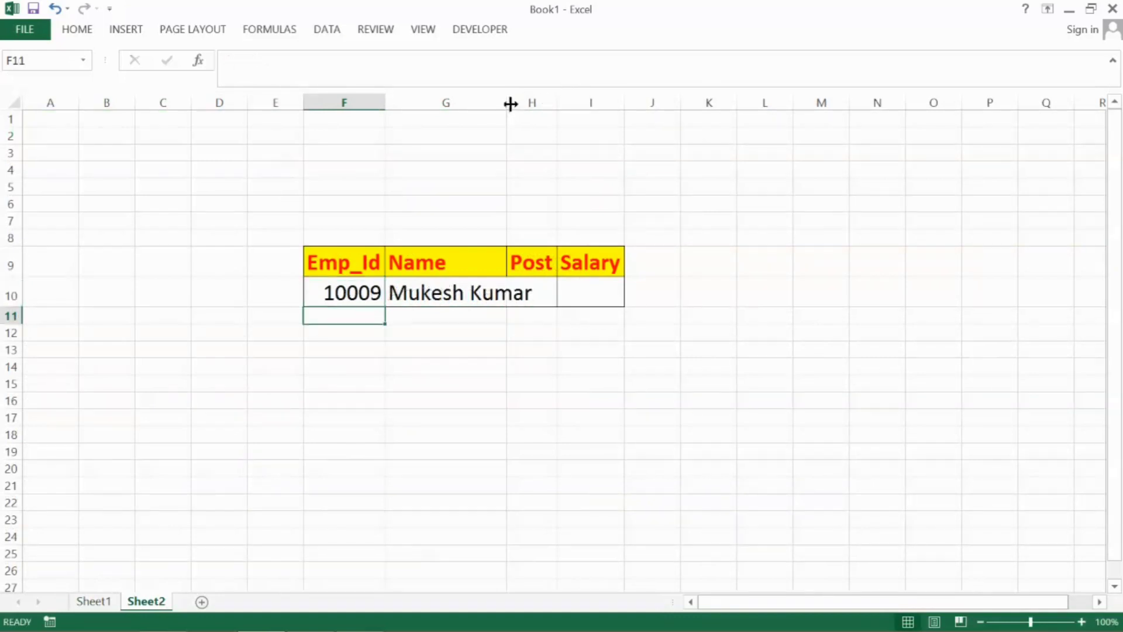
double_click(511, 103)
Start a VLOOKUP in H10 with F10 as the lookup value and Sheet1's A1:D12 as the table.
left_click(565, 294)
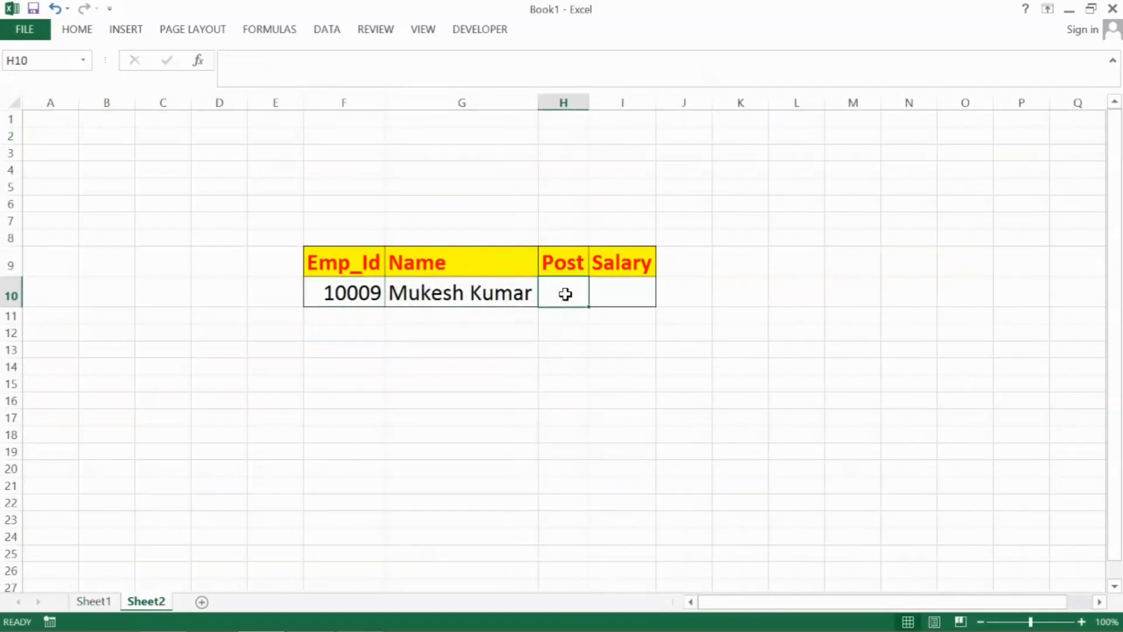
type("=")
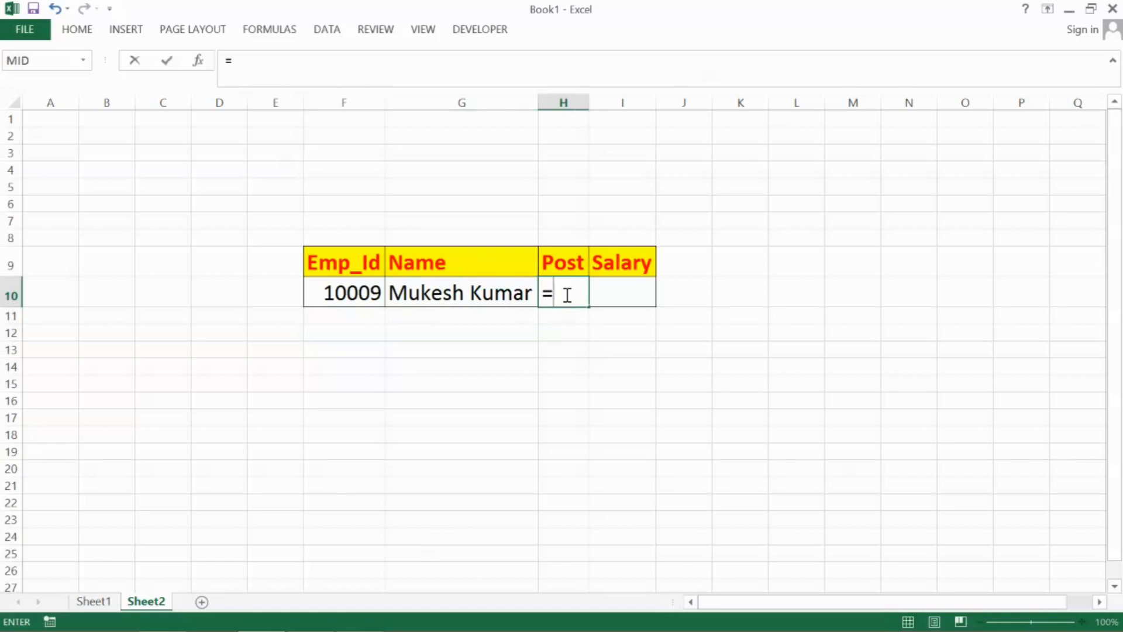
type("vlook")
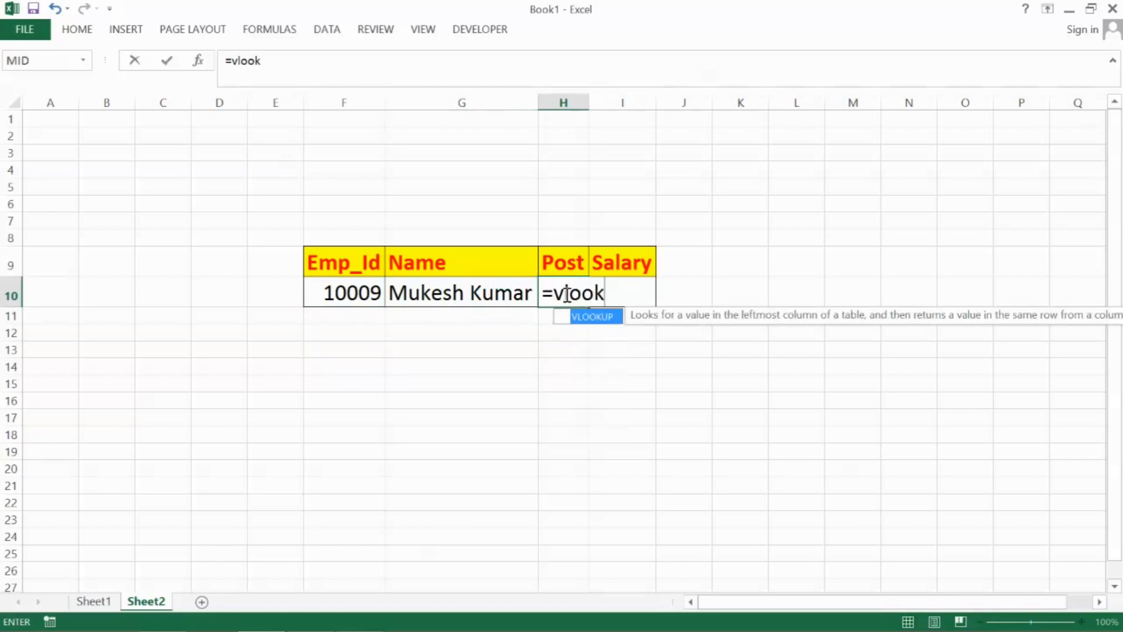
key("Tab")
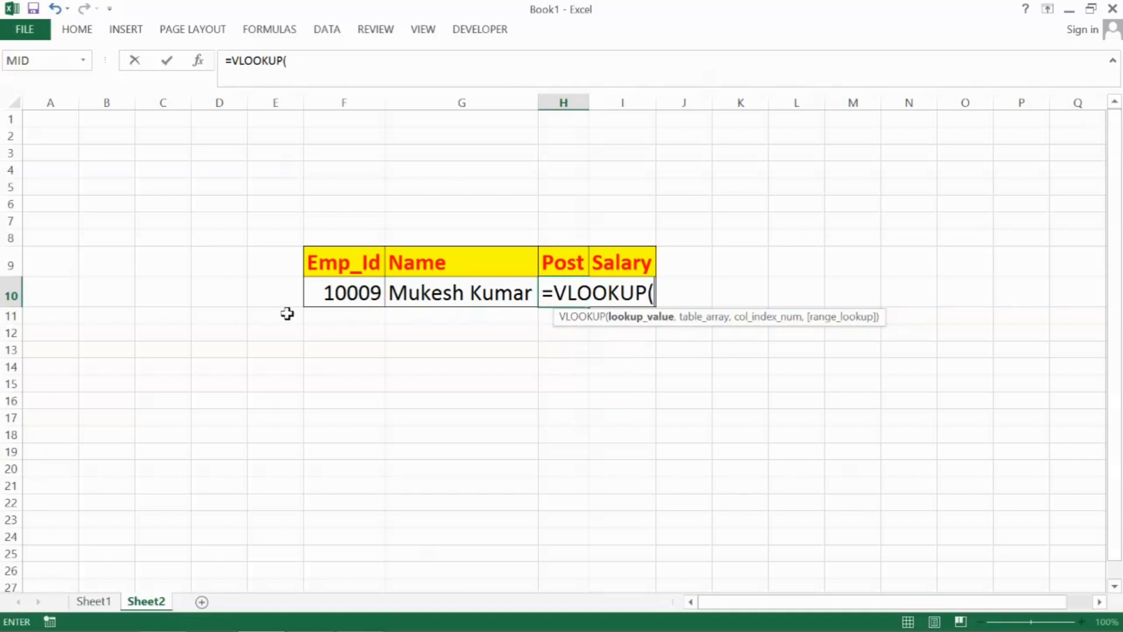
left_click(349, 293)
type(",")
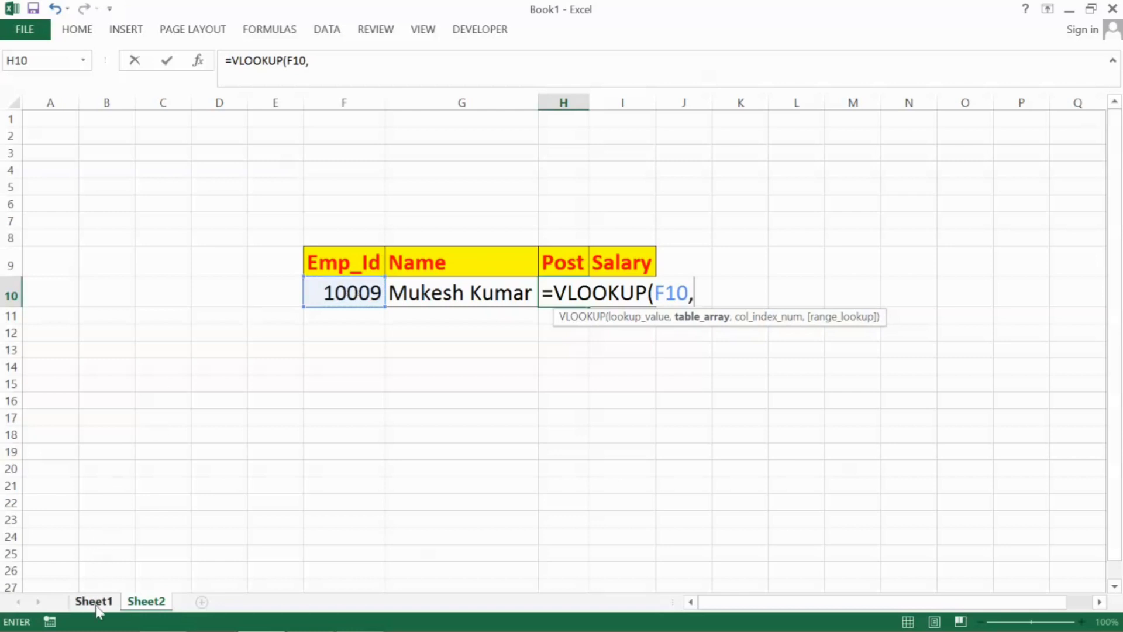
left_click(97, 606)
left_click_drag(67, 129, 533, 496)
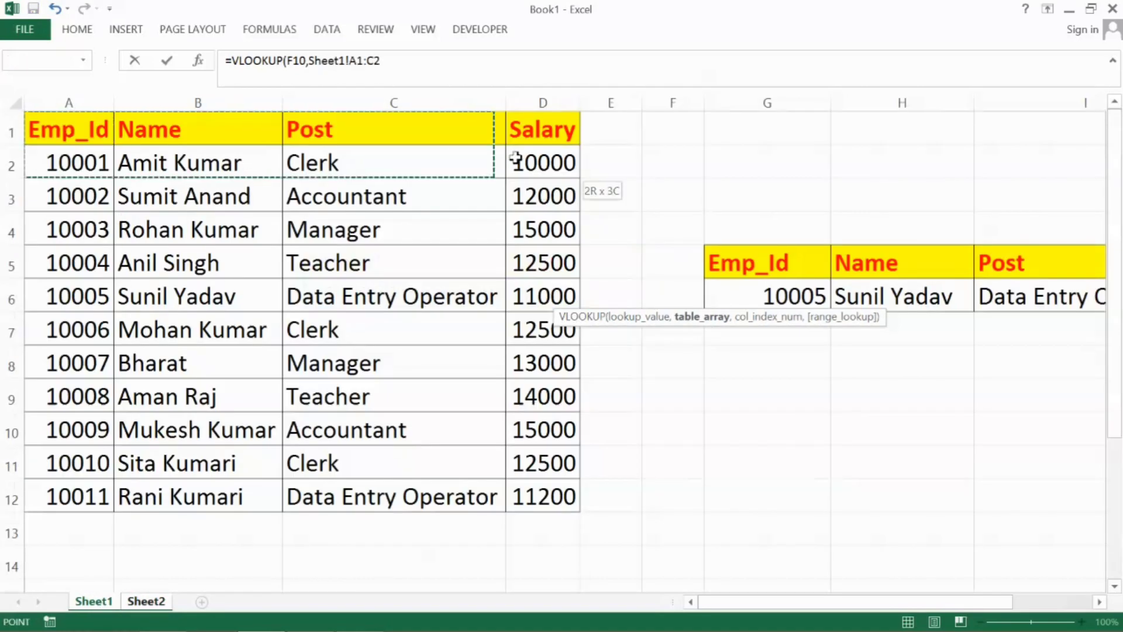
Correct the sheet reference to Sheet1, then finish with column 3 and exact match 0.
left_click(157, 607)
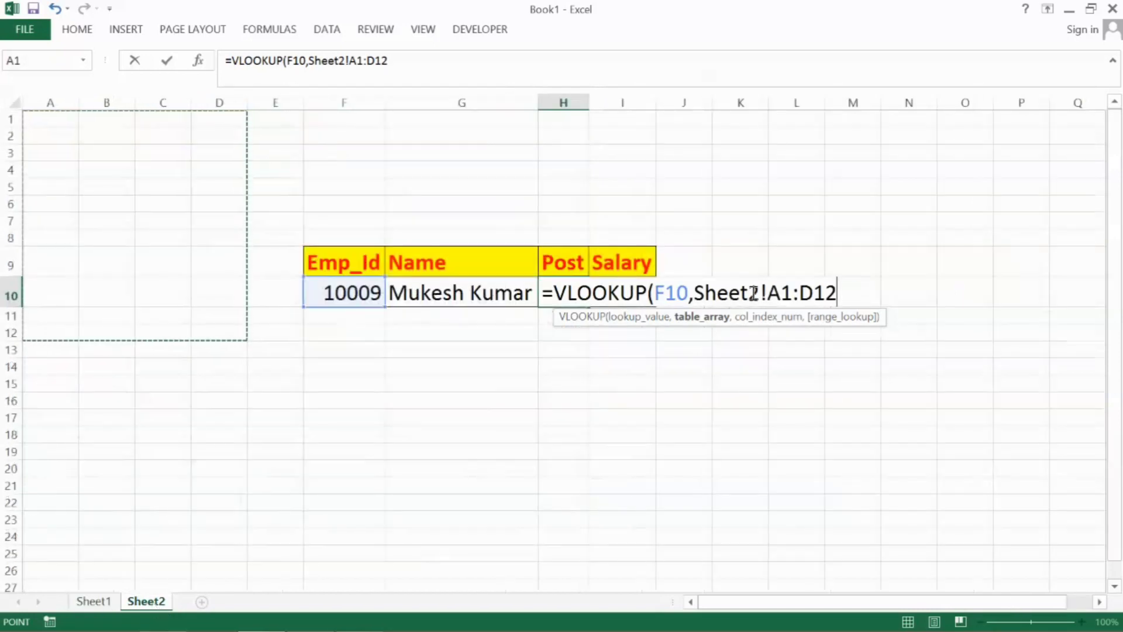
left_click(759, 292)
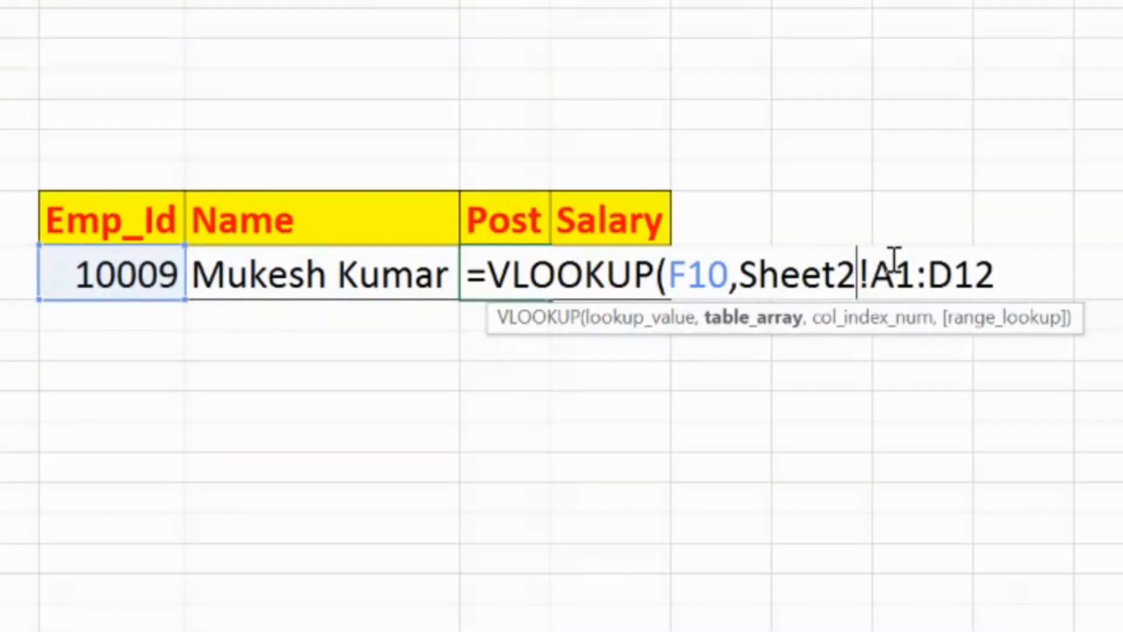
key("BackSpace")
type("12")
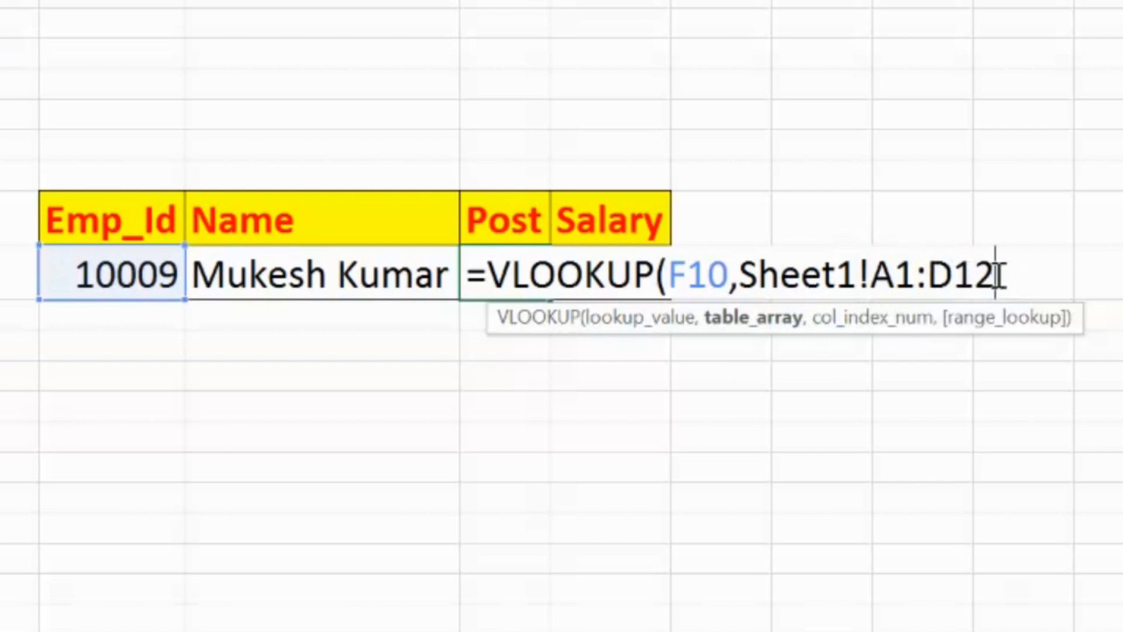
type(",")
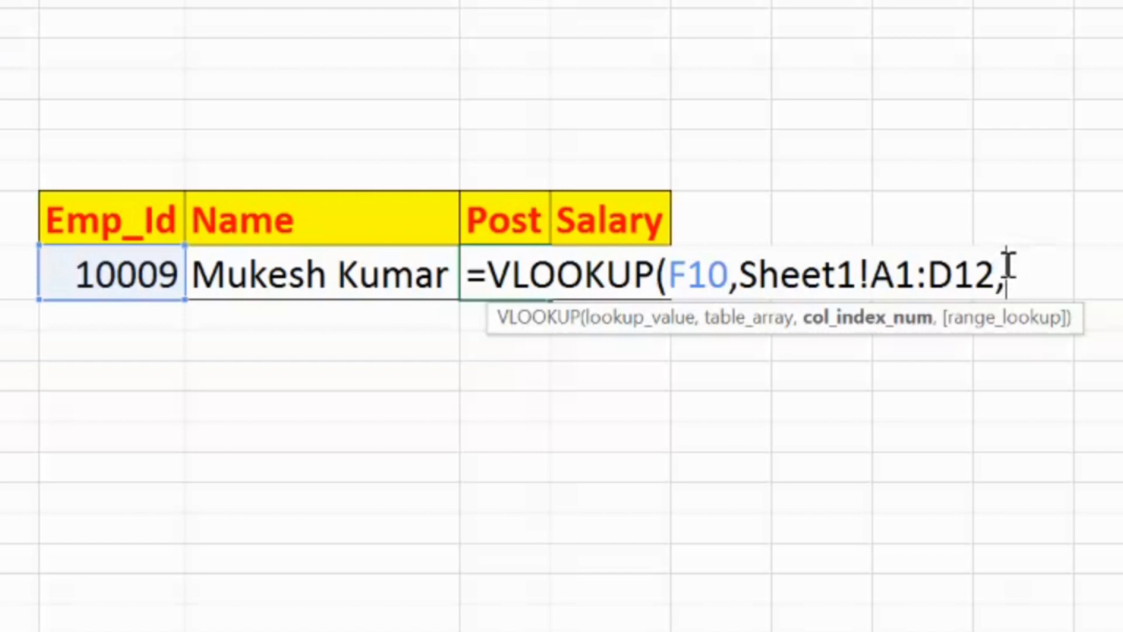
type("3")
type(",0")
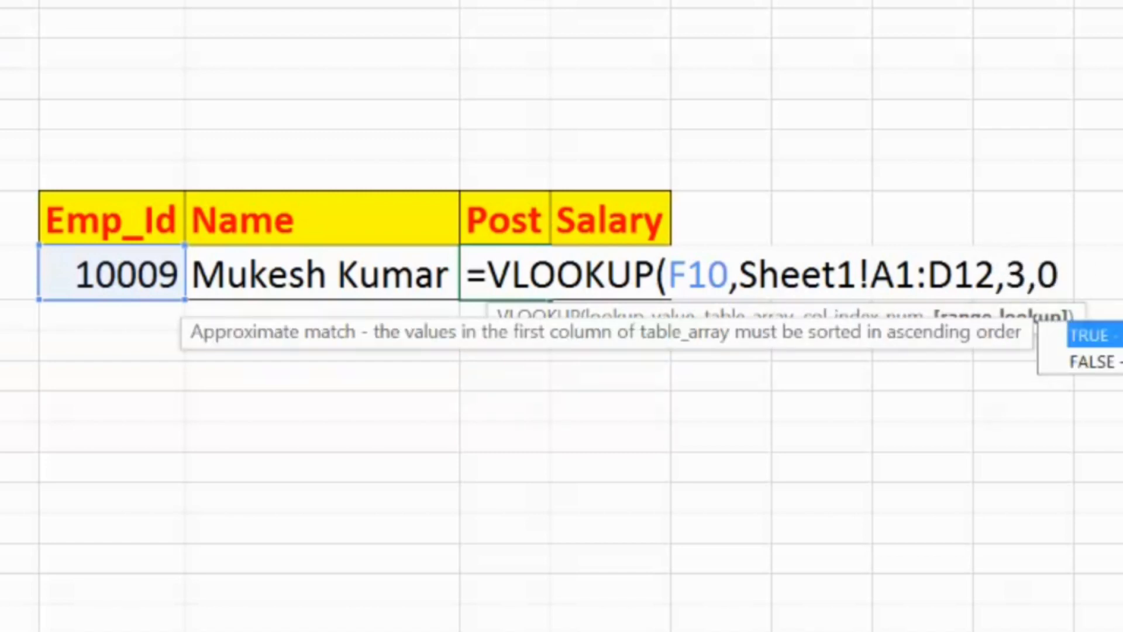
type(")")
key("Return")
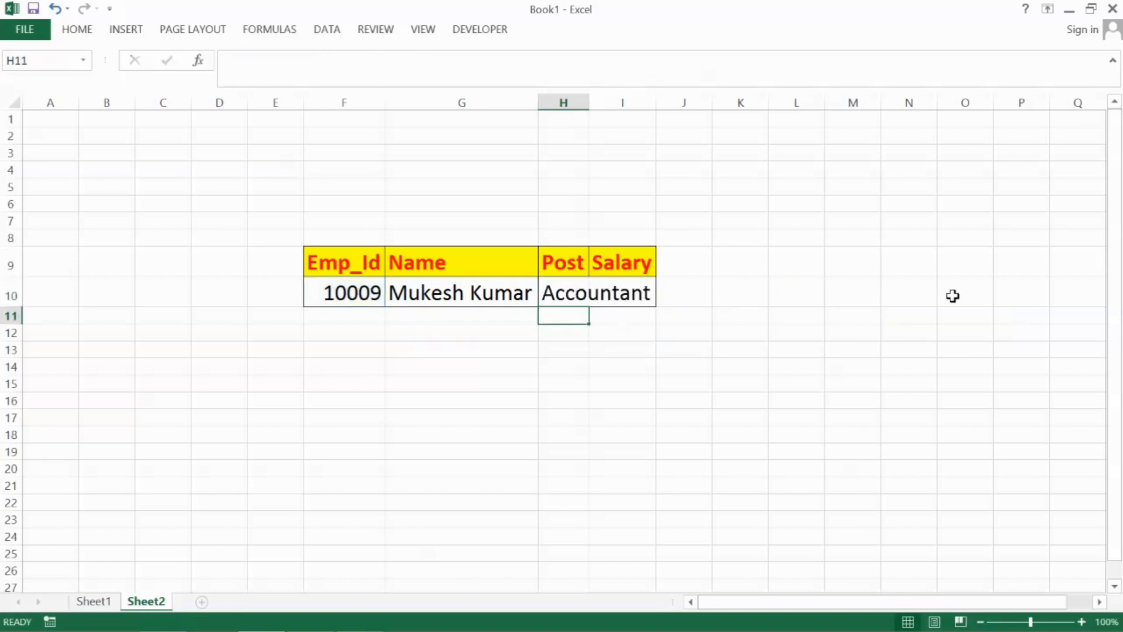
Autofit the Post column to fit Accountant and review Sheet1's employee table.
double_click(588, 100)
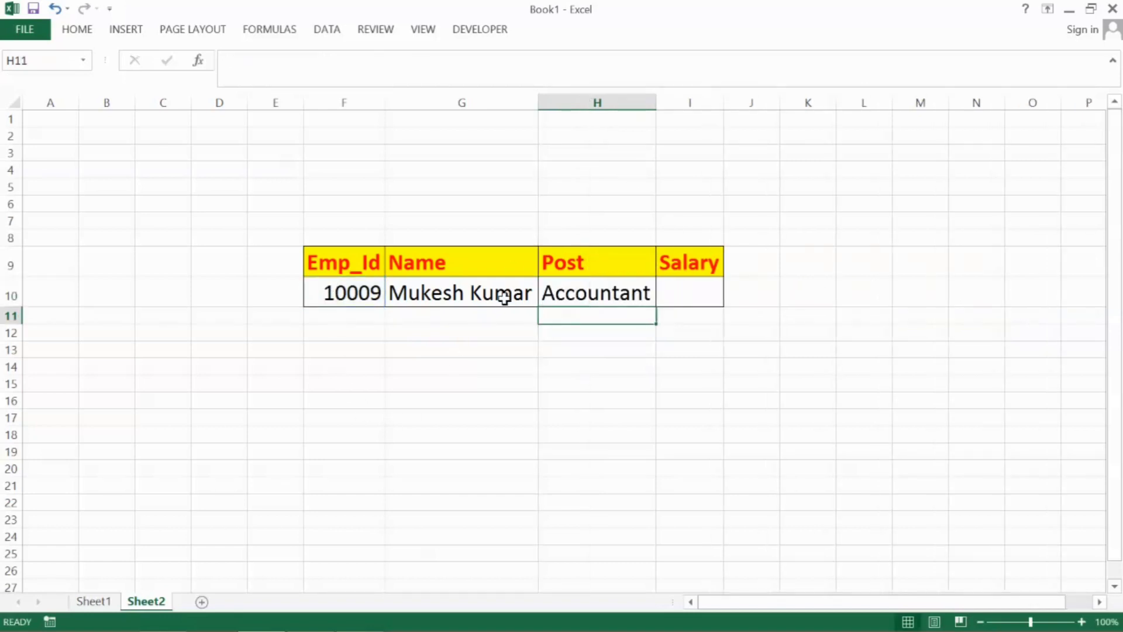
left_click(94, 601)
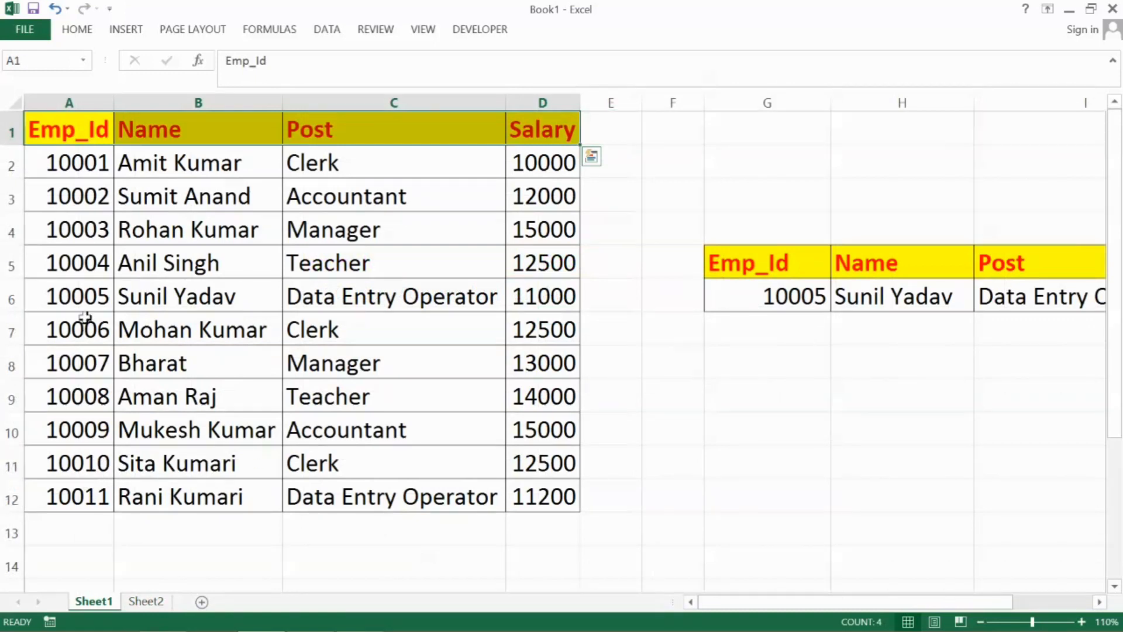
left_click(145, 601)
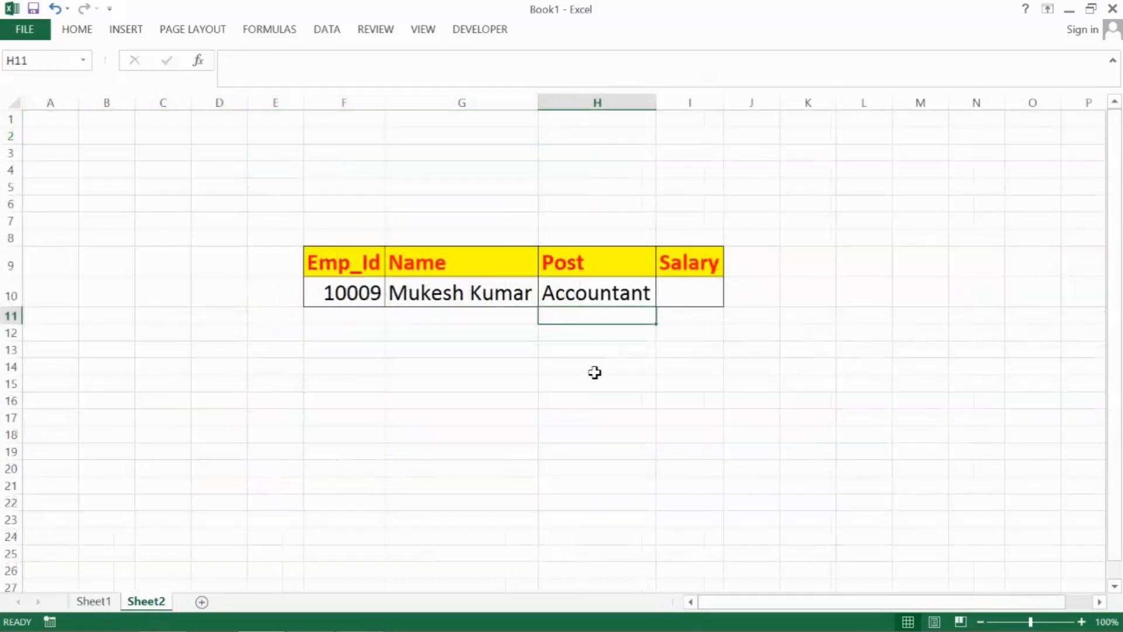
Change the Emp_Id in F10 to 10005 and widen the Post column to fit Data Entry Operator.
left_click(369, 292)
type("10005")
key("Return")
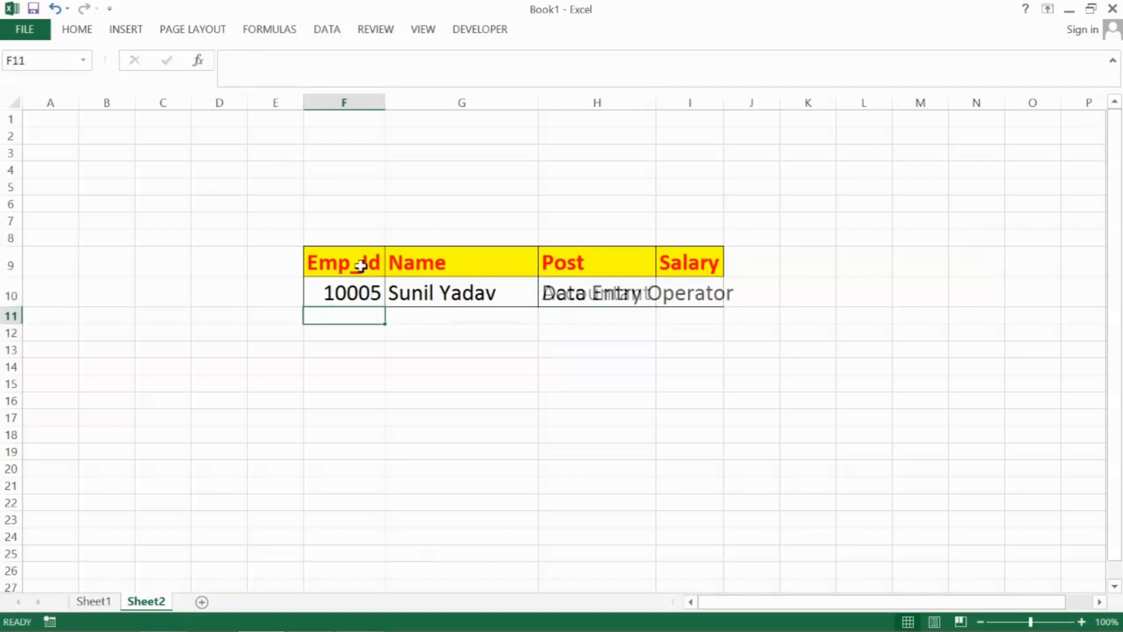
double_click(656, 102)
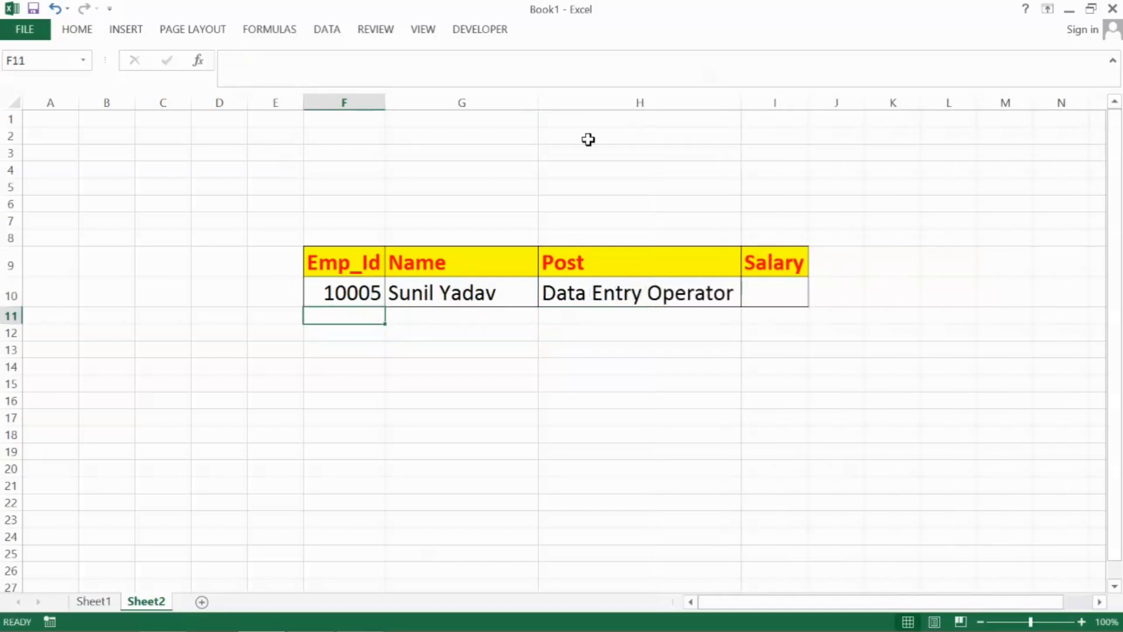
left_click(777, 292)
Start a VLOOKUP in I10 with F10 as the lookup value and Sheet1's employee table as the range.
type("=vlo")
key("Tab")
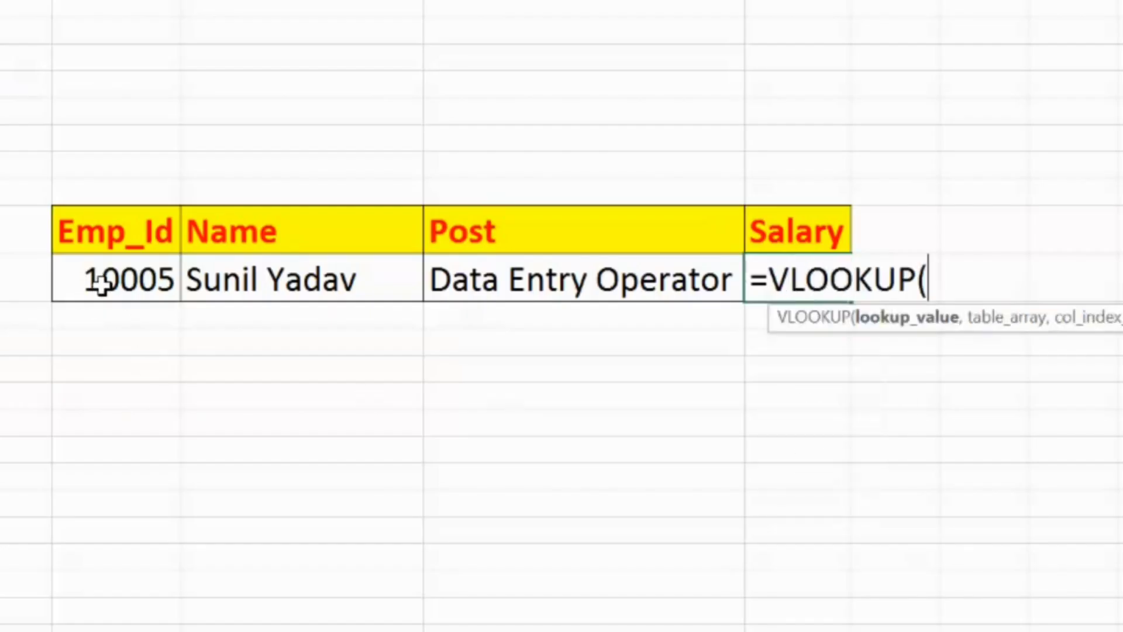
left_click(99, 281)
type(",")
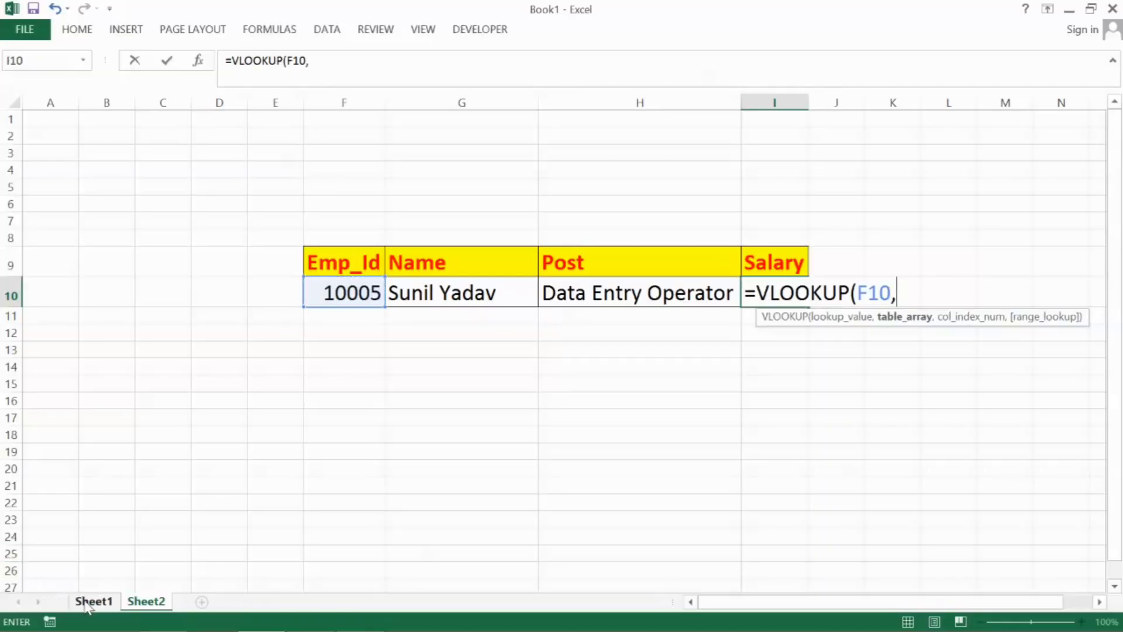
left_click(91, 602)
left_click_drag(78, 133, 527, 496)
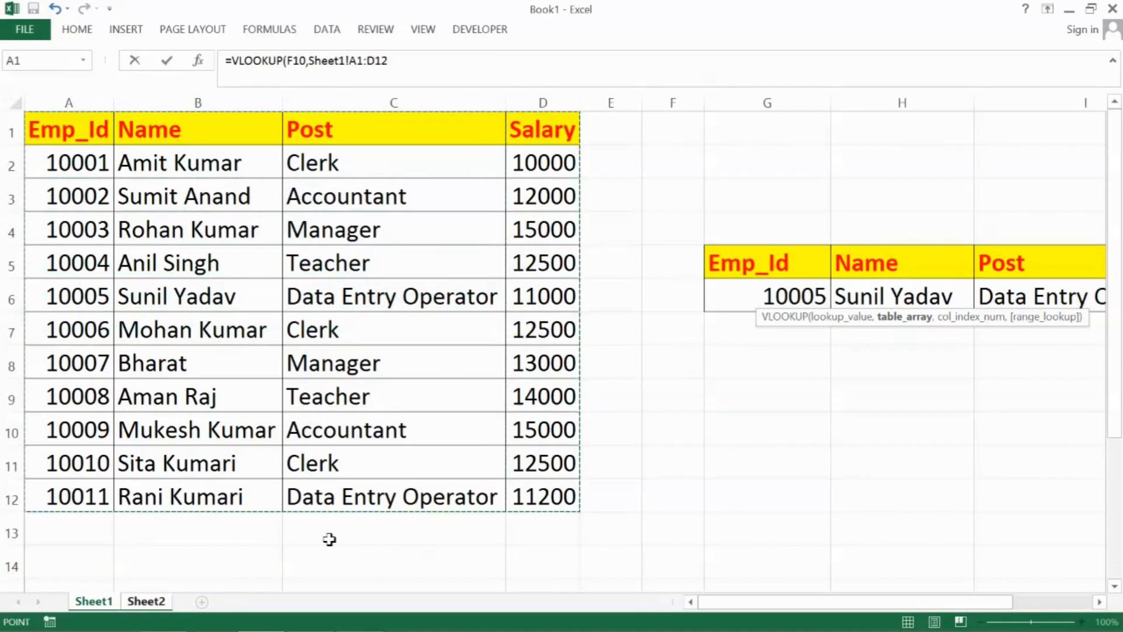
Correct the sheet reference to Sheet1 and add column 4 with exact match 0.
left_click(146, 601)
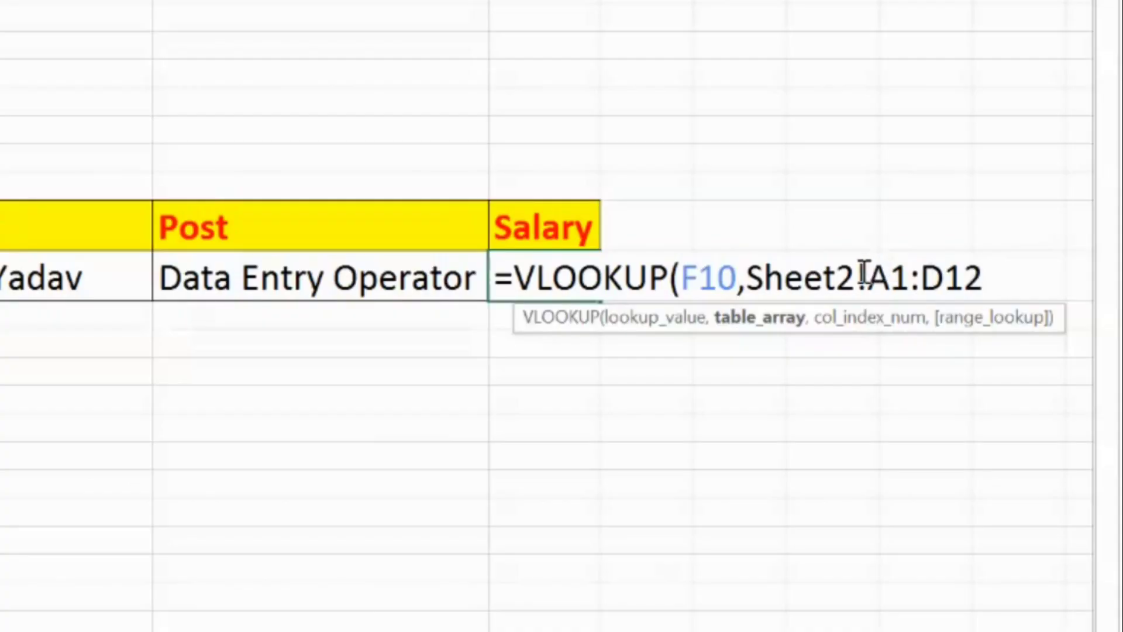
key("BackSpace")
type("1")
left_click(996, 275)
type(",")
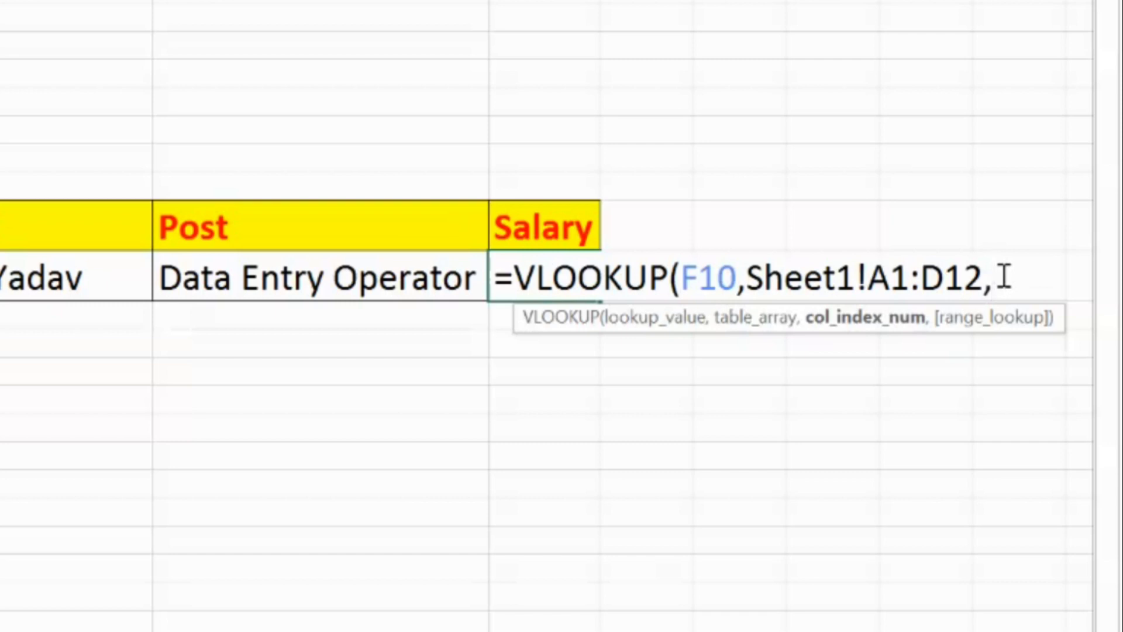
type("4,0)")
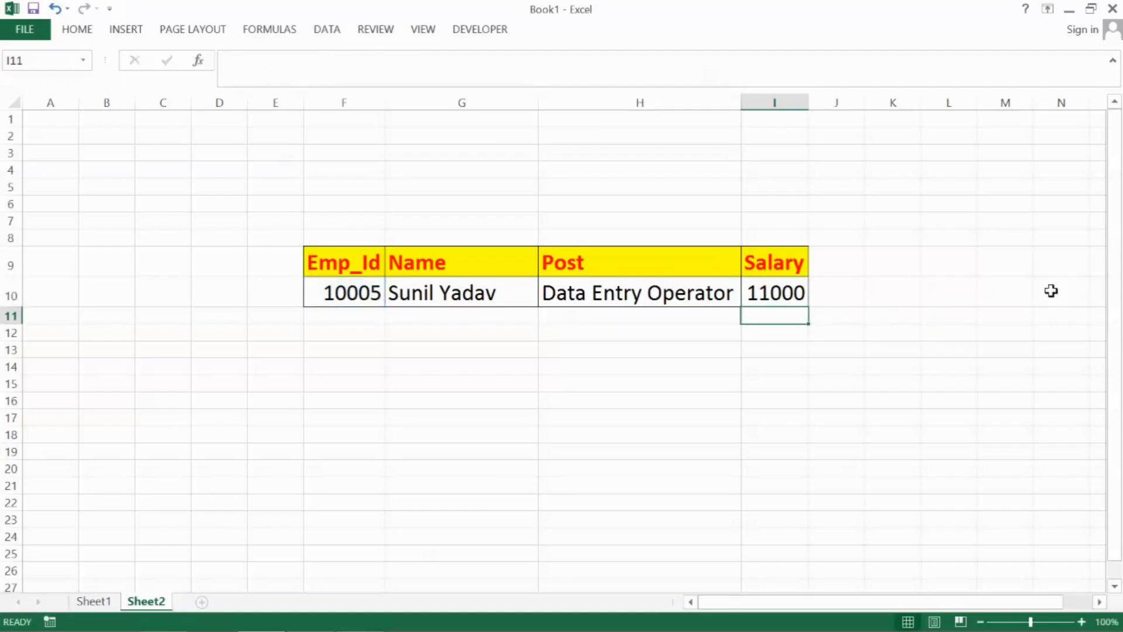
Test the lookups with Emp_Id 10010 (Clerk, 12500), then with the nonexistent Emp_Id 100005 to get #N/A.
left_click(351, 290)
type("100")
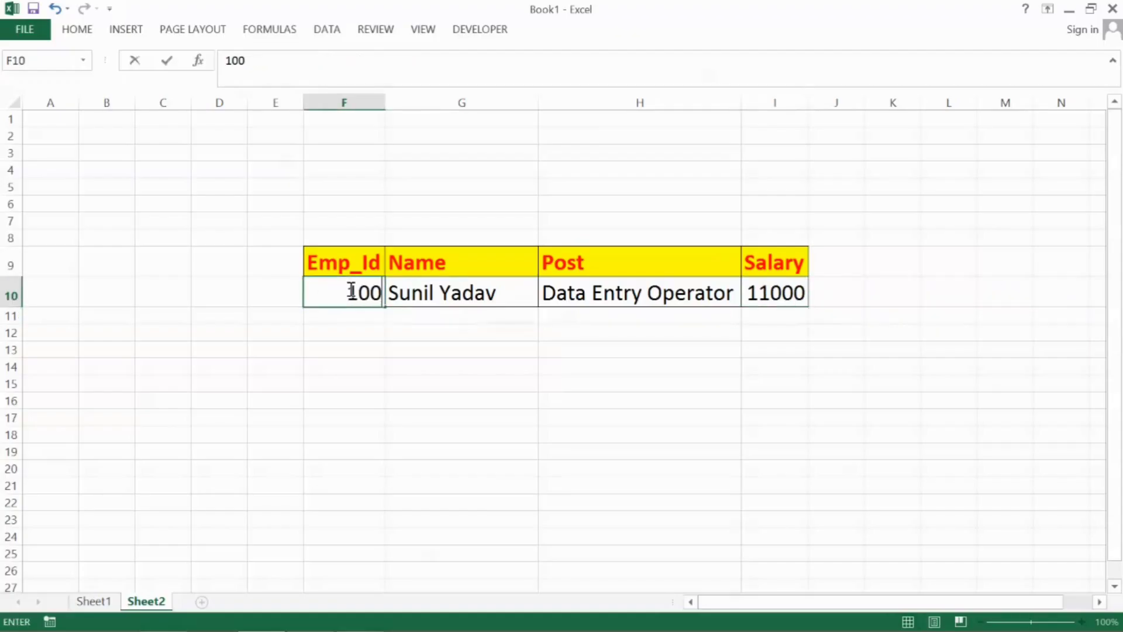
type("10")
key("Return")
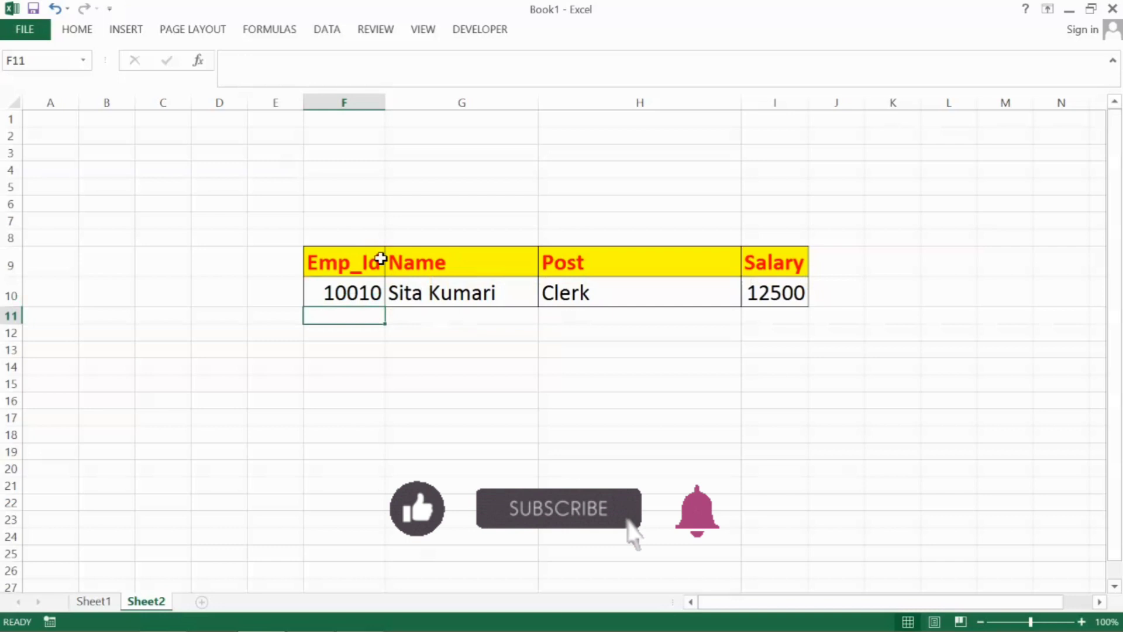
left_click(361, 293)
type("100005")
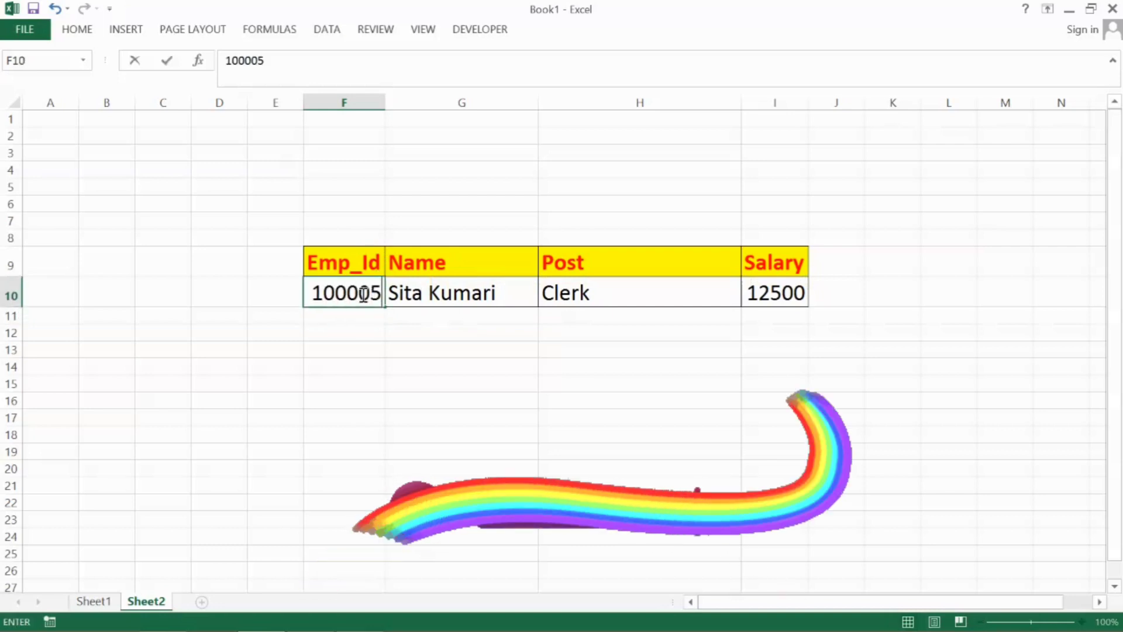
key("Return")
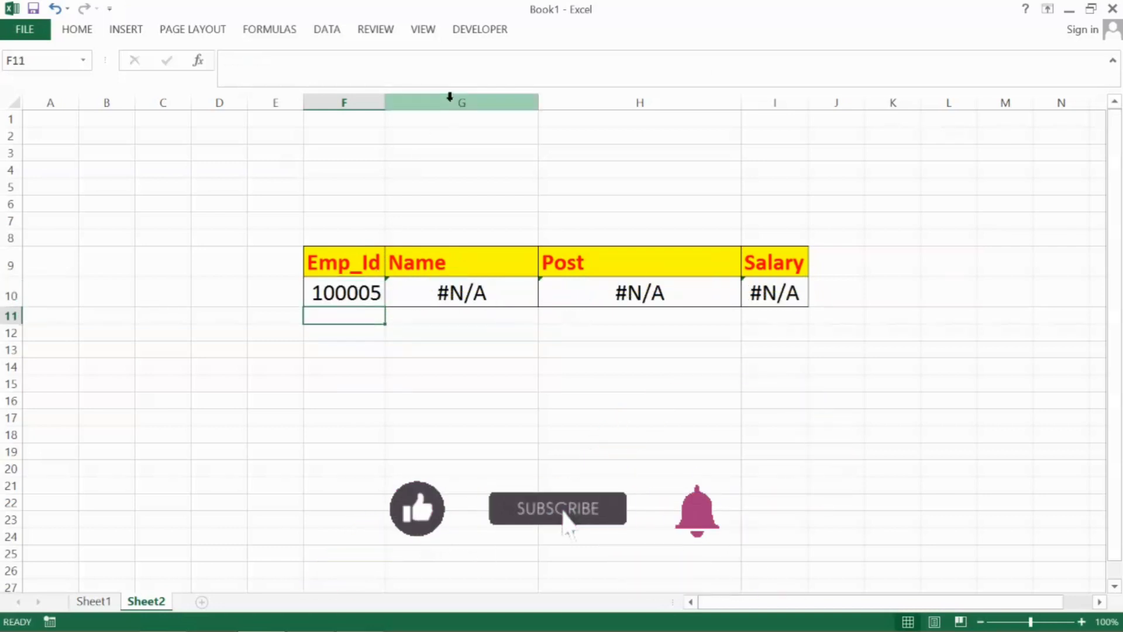